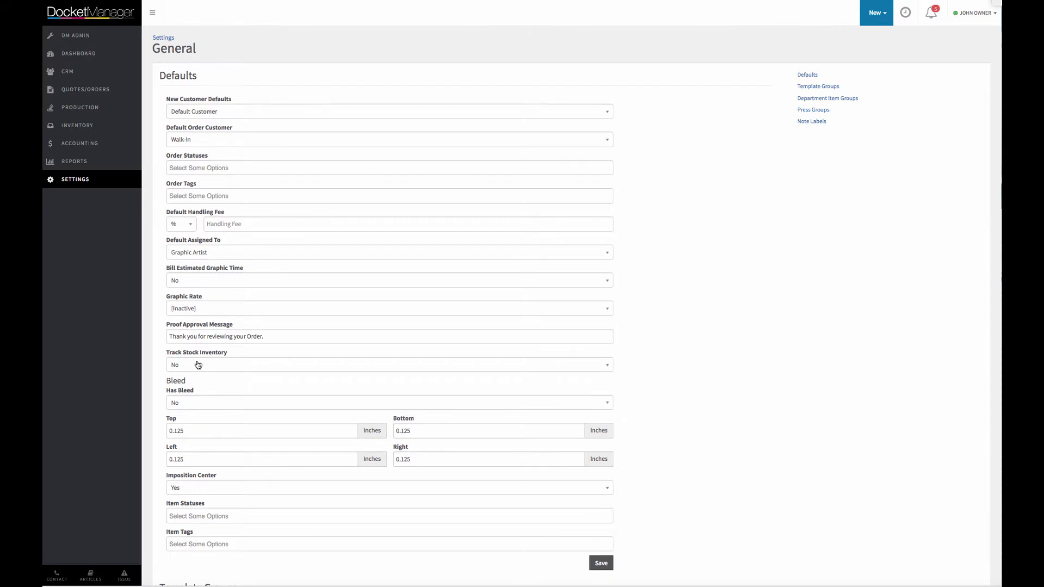
# - Enable Track Stock Inventory in the general default settings and save the defaults
pyautogui.click(198, 364)
pyautogui.click(198, 380)
pyautogui.click(602, 564)
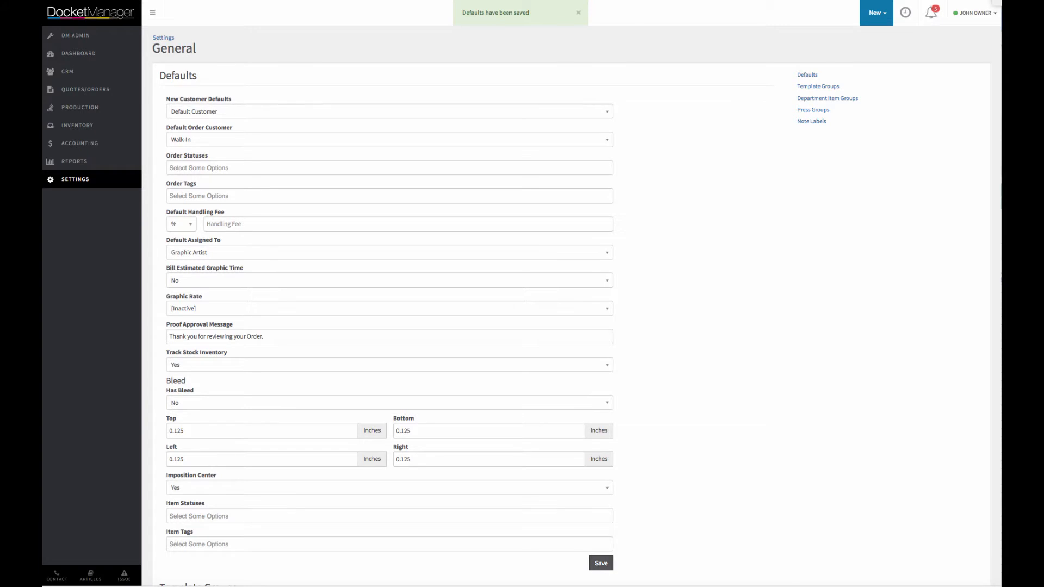
# - Examine the package quantity, minimum level and purchase order history of the 14pt C2S stock, and the package quantity of 20# Bond
pyautogui.click(71, 129)
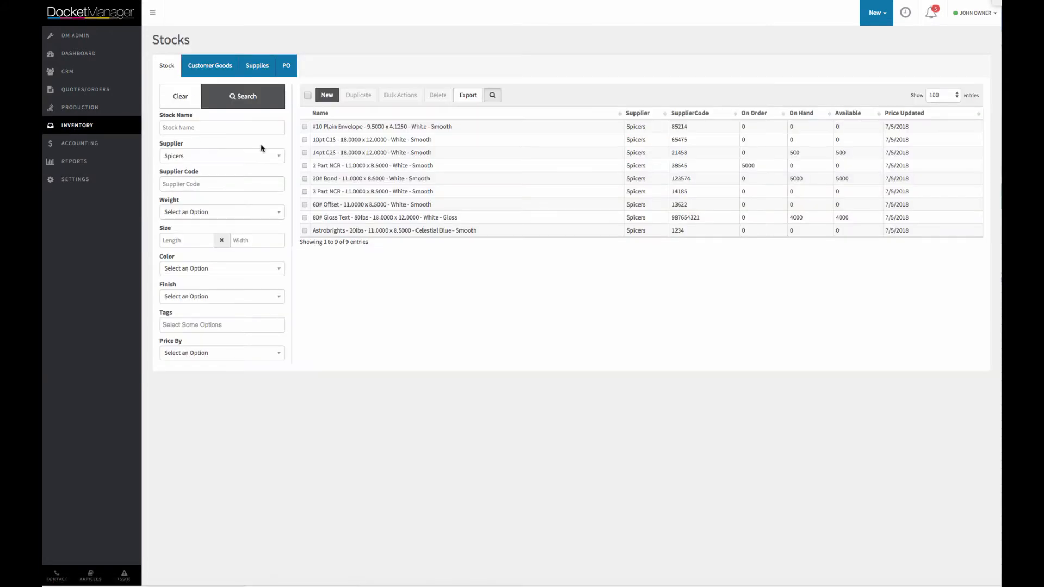
pyautogui.click(330, 154)
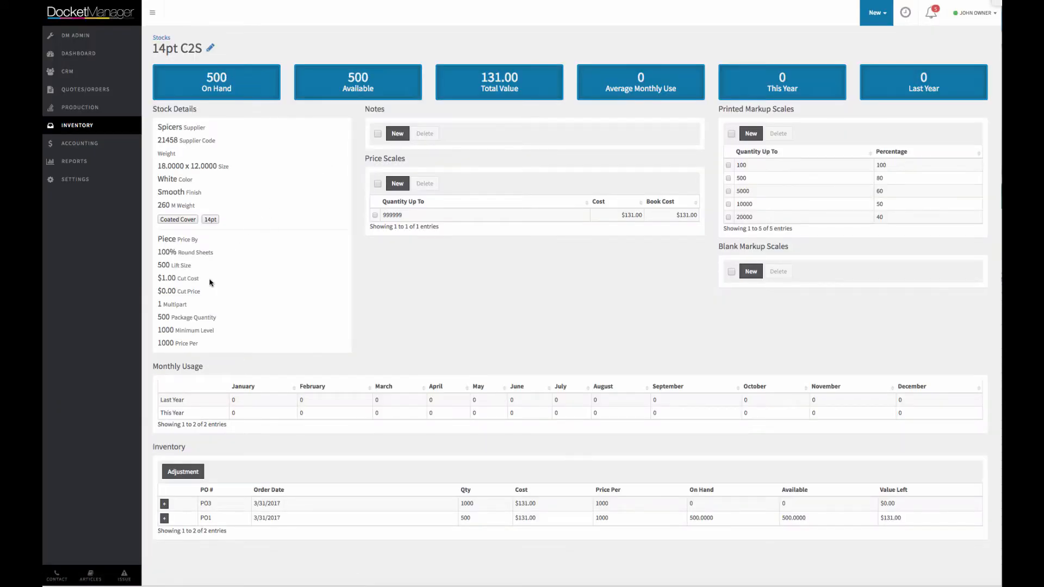
pyautogui.moveTo(157, 316); pyautogui.dragTo(175, 330)
pyautogui.click(165, 518)
pyautogui.click(164, 504)
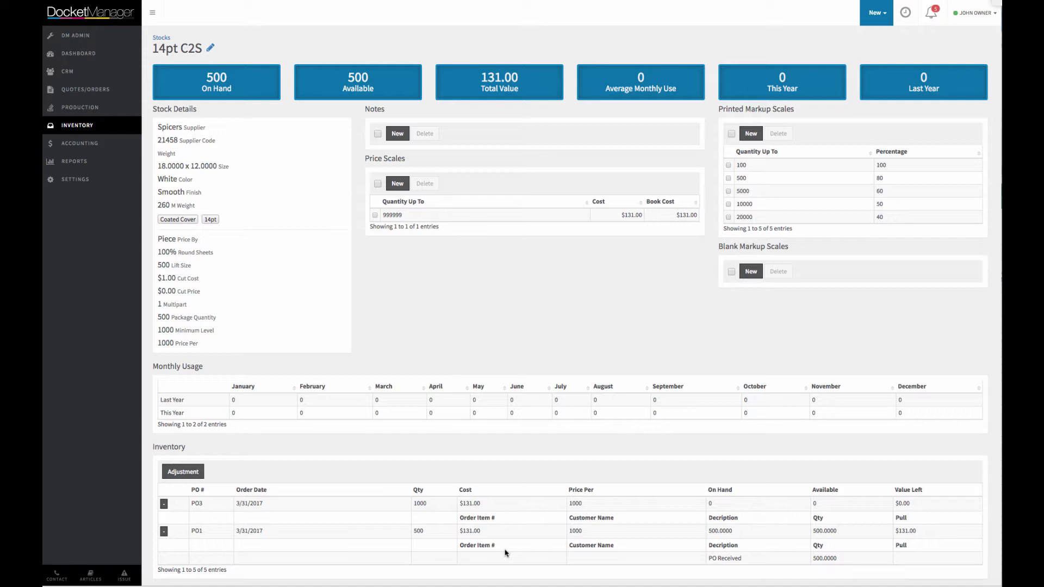
pyautogui.click(190, 477)
pyautogui.click(162, 37)
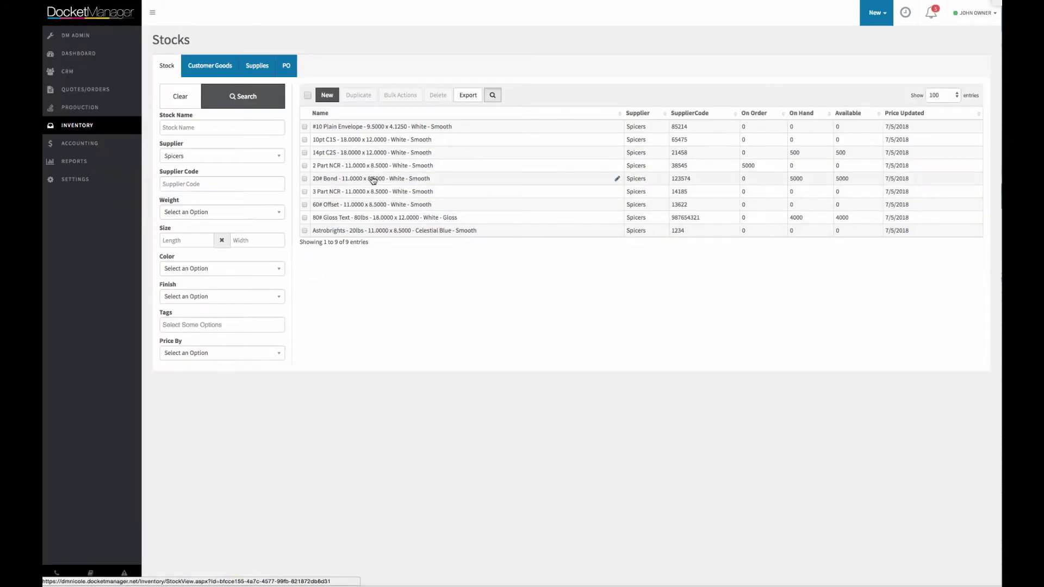
pyautogui.click(373, 180)
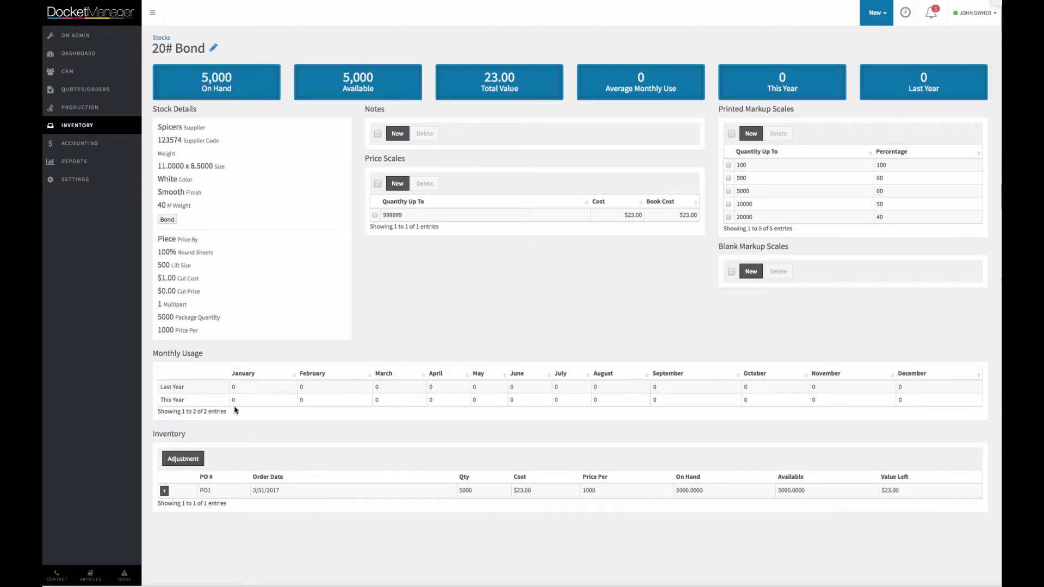
pyautogui.moveTo(161, 317); pyautogui.dragTo(200, 318)
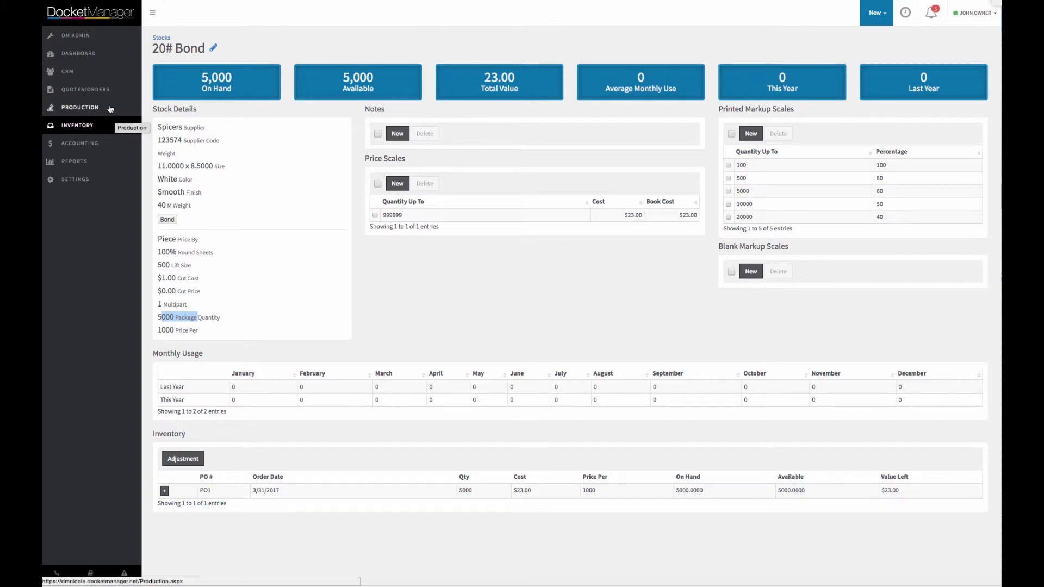
# - Open the Greeting Cards A7 - Black/Black item from the Digital production queue in a separate browser tab
pyautogui.click(76, 108)
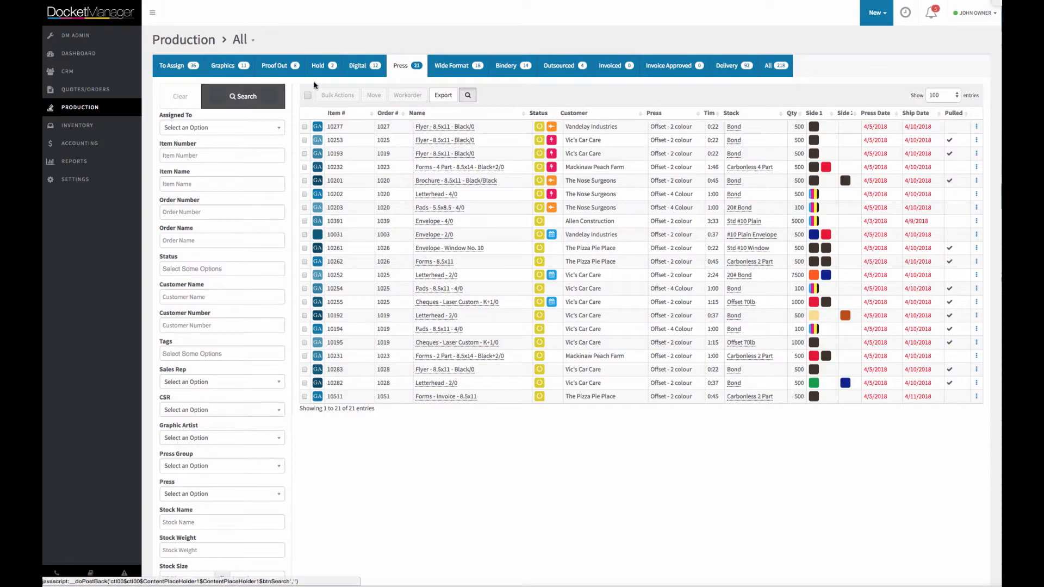
pyautogui.click(354, 73)
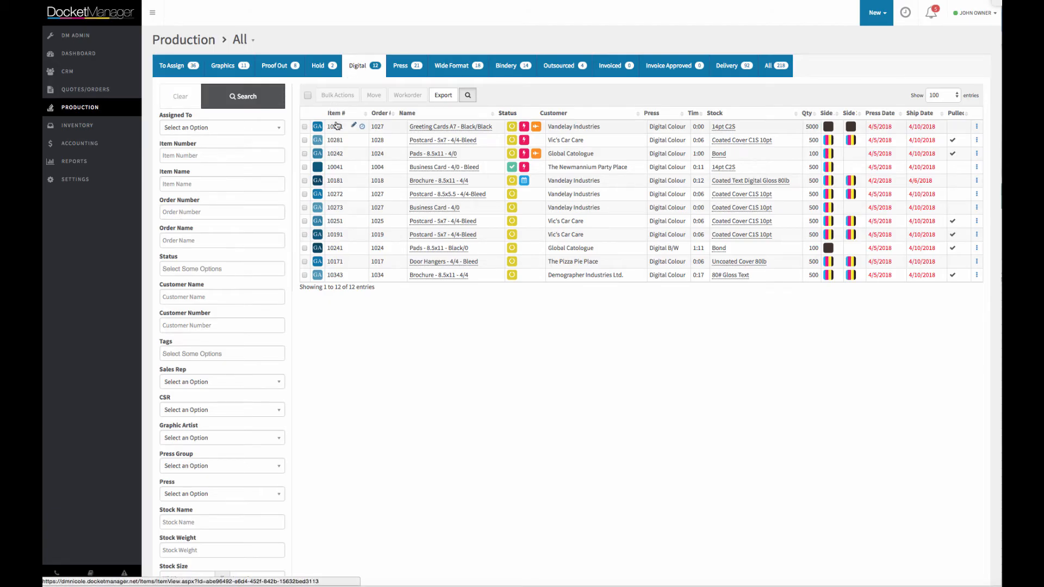
pyautogui.rightClick(336, 129)
pyautogui.click(375, 131)
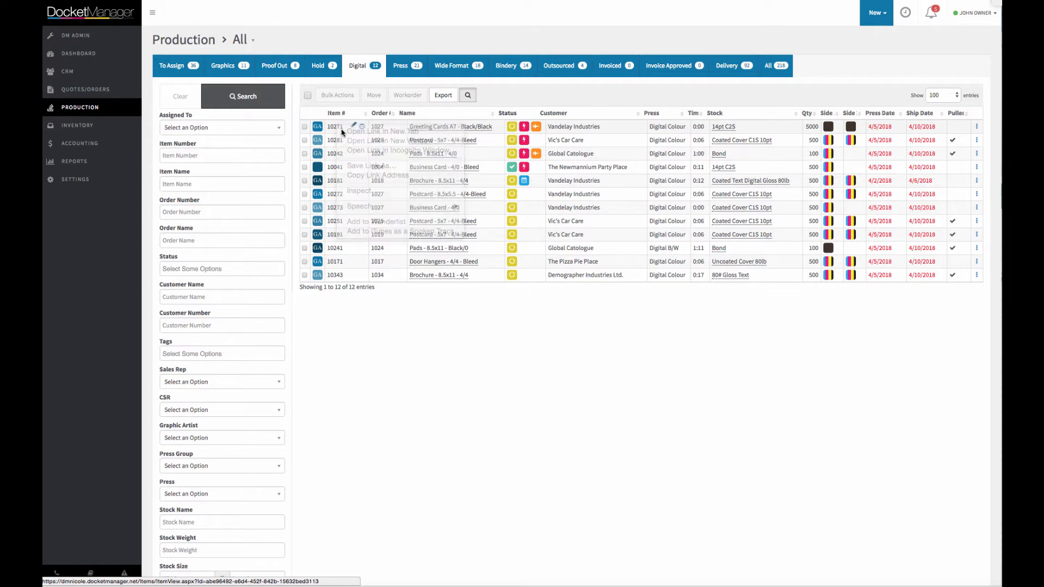
pyautogui.hotkey('ctrl', 'Tab')
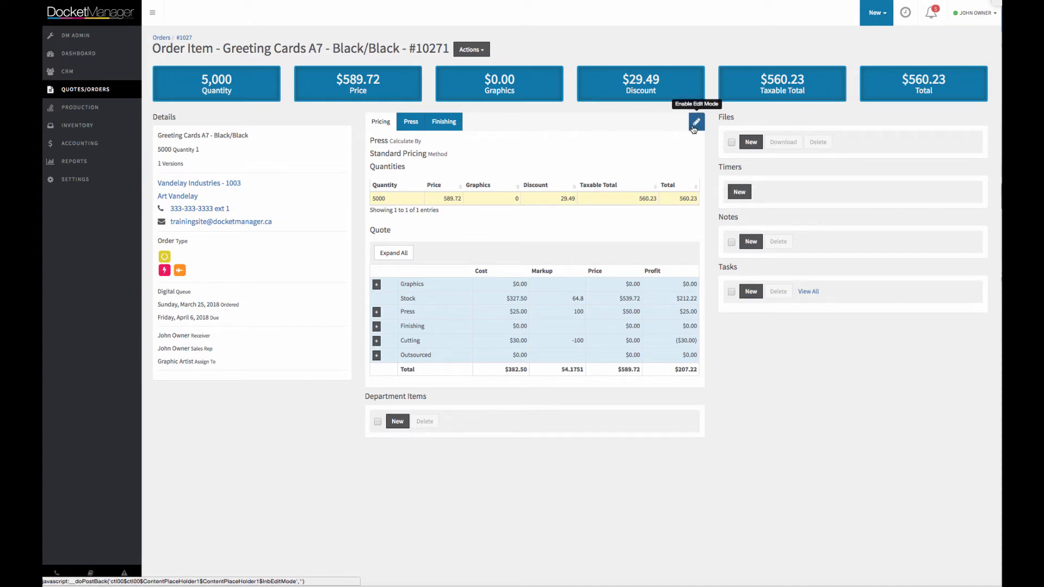
# - Set the inventory status of the Greeting Cards A7 item's 14pt C2S stock to Allocated
pyautogui.click(695, 124)
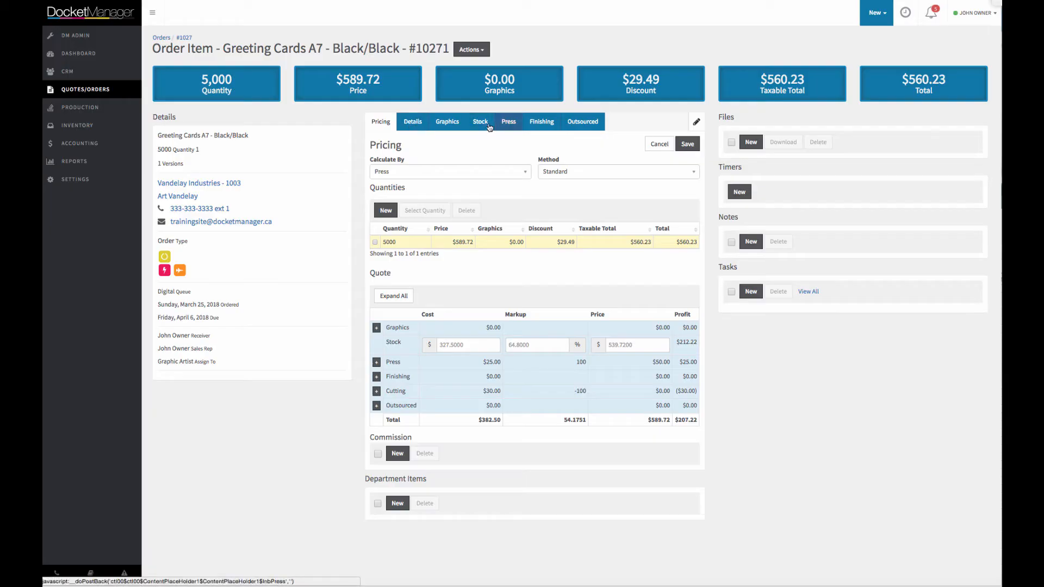
pyautogui.click(488, 126)
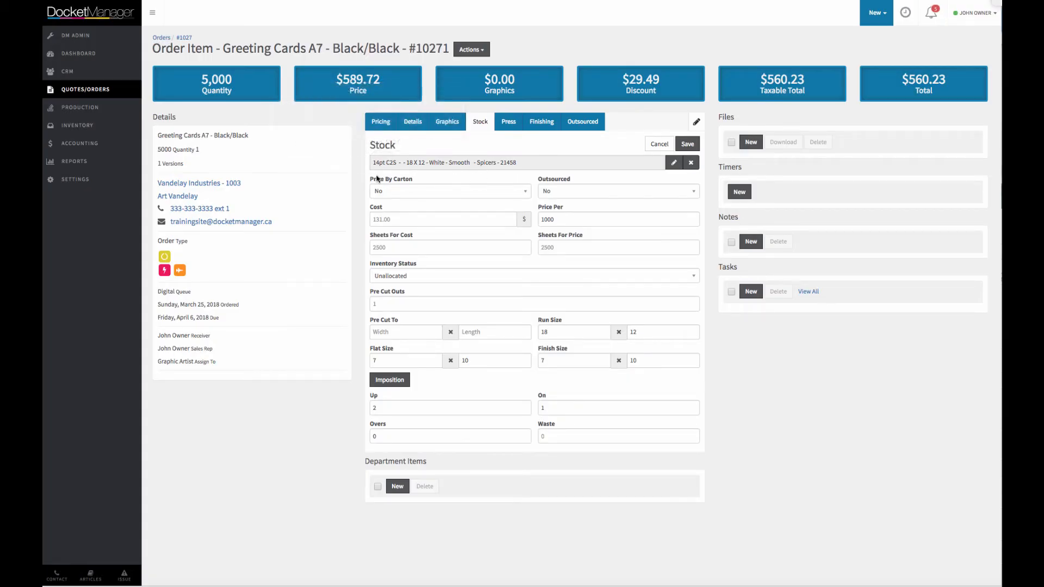
pyautogui.moveTo(391, 167)
pyautogui.click(399, 278)
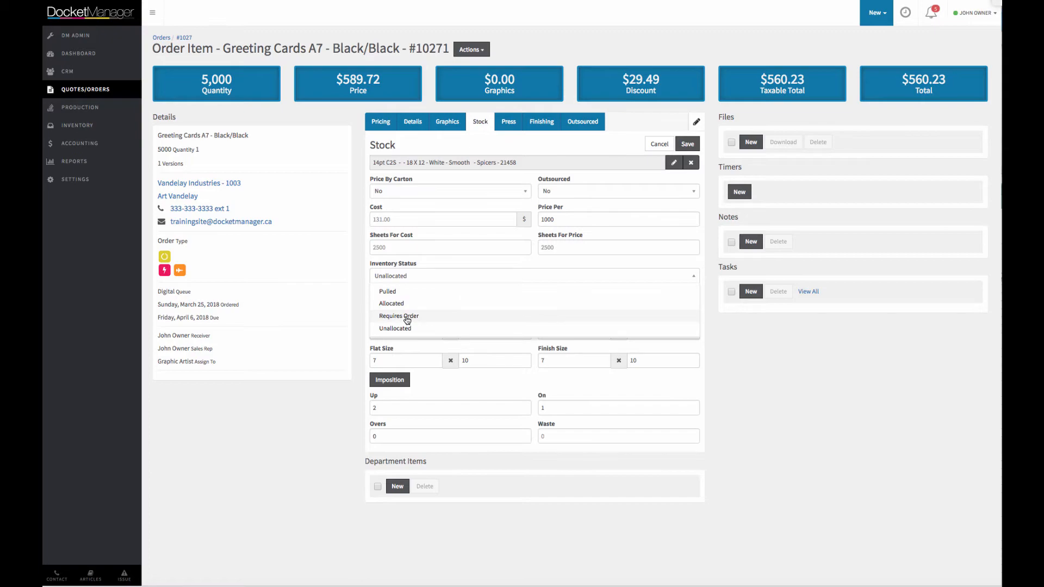
pyautogui.click(390, 304)
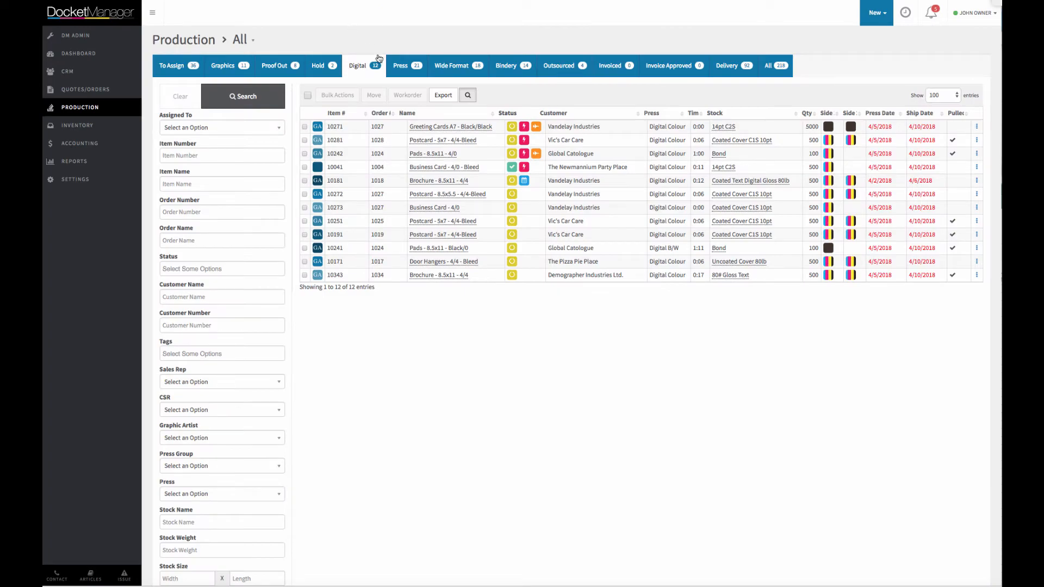
# - Set the stock inventory status of the Pads - 5.5x8.5 - 4/0 item in the Press queue to Allocated
pyautogui.click(401, 65)
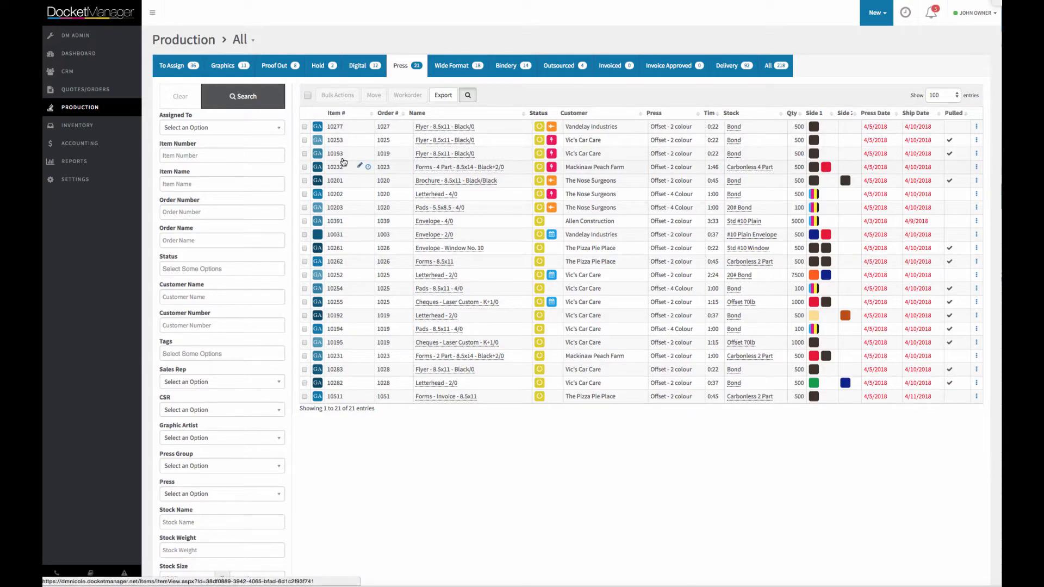
pyautogui.click(342, 208)
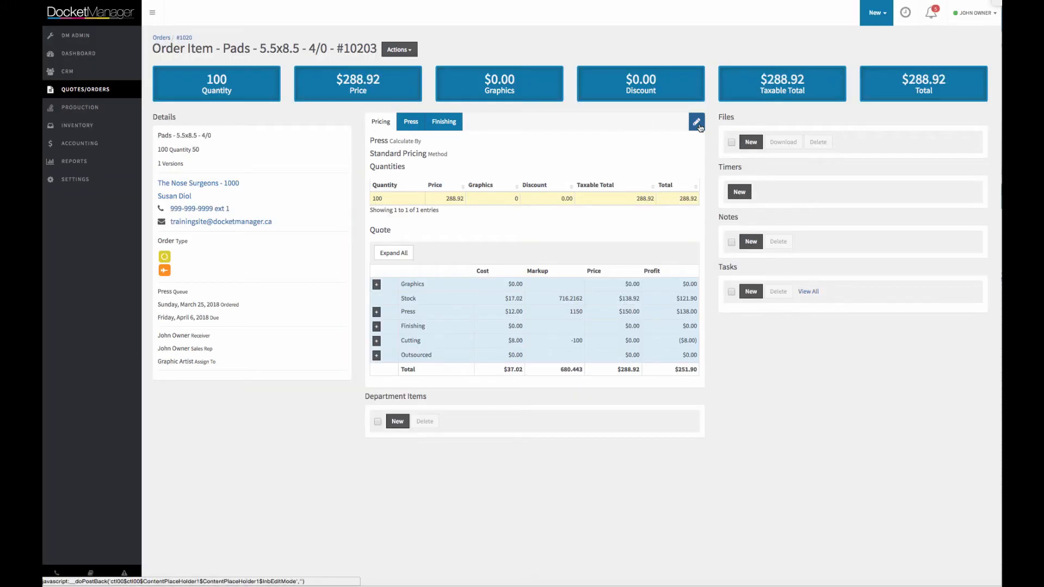
pyautogui.click(698, 123)
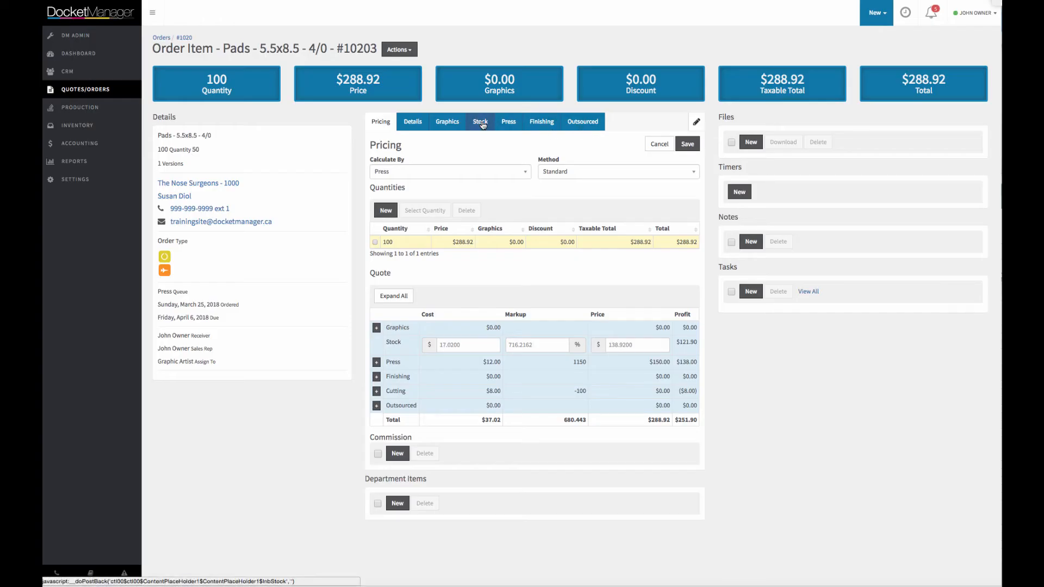
pyautogui.click(481, 123)
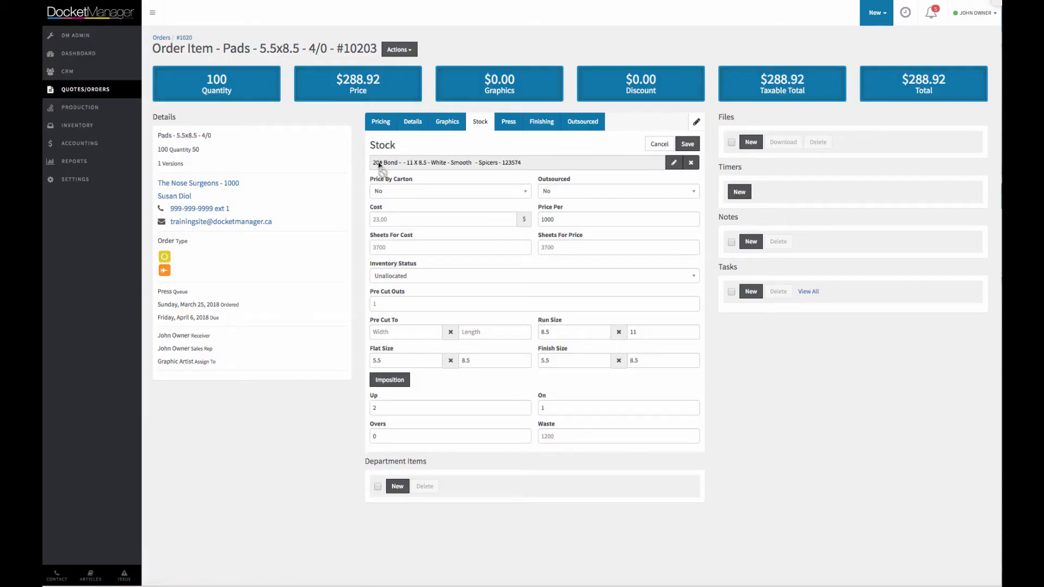
pyautogui.moveTo(410, 170)
pyautogui.click(402, 277)
pyautogui.click(404, 304)
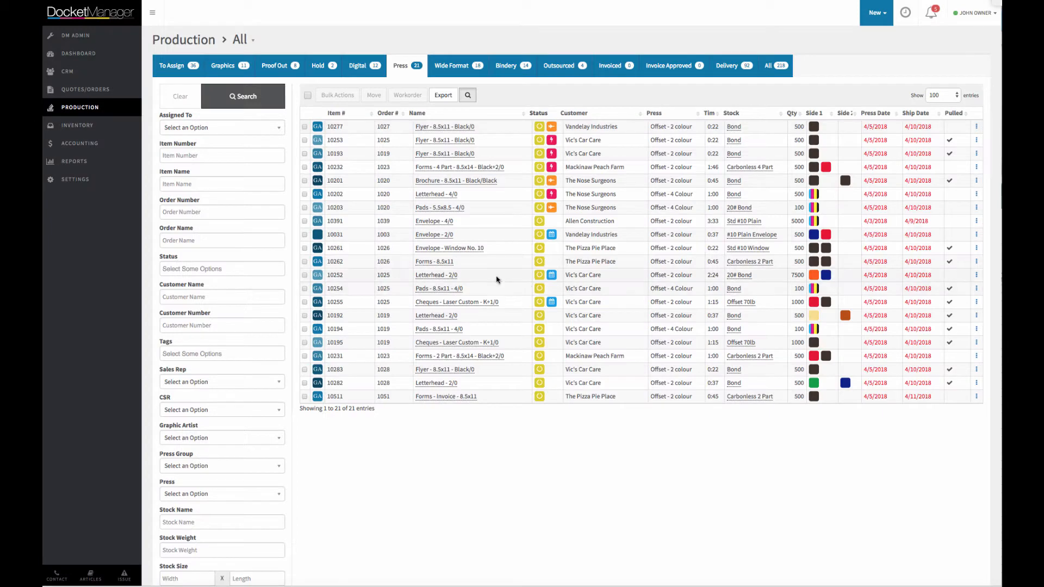
# - Try to allocate the 20# Bond stock for the 7,500-quantity Letterhead - 2/0 item in the Press queue
pyautogui.moveTo(358, 276)
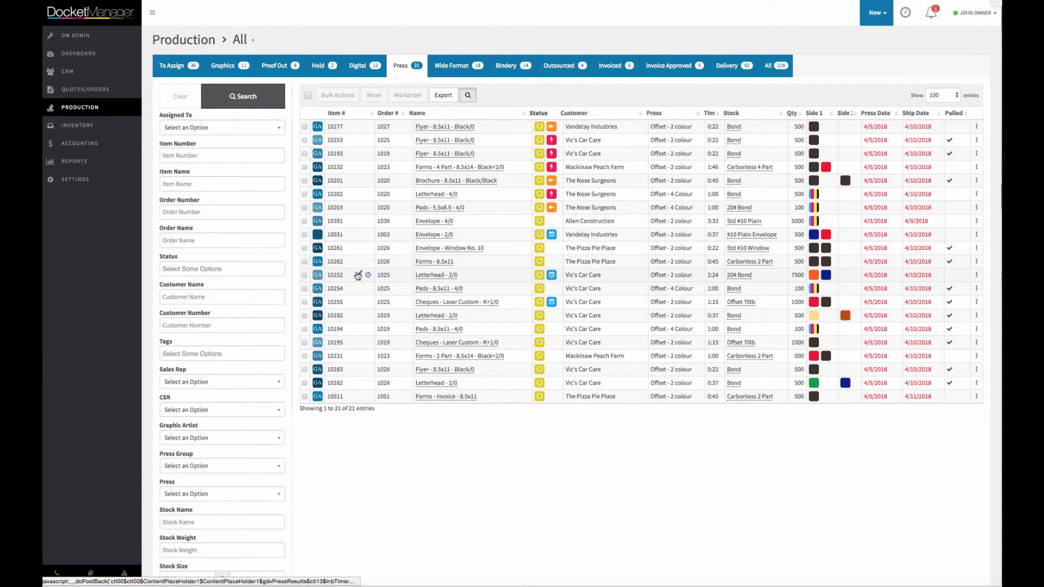
pyautogui.click(360, 273)
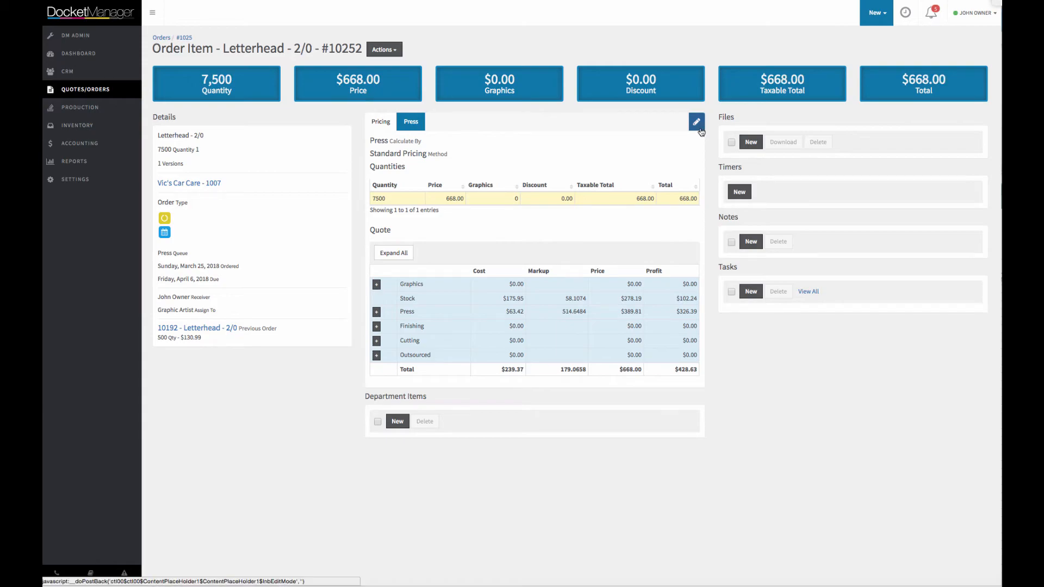
pyautogui.click(698, 124)
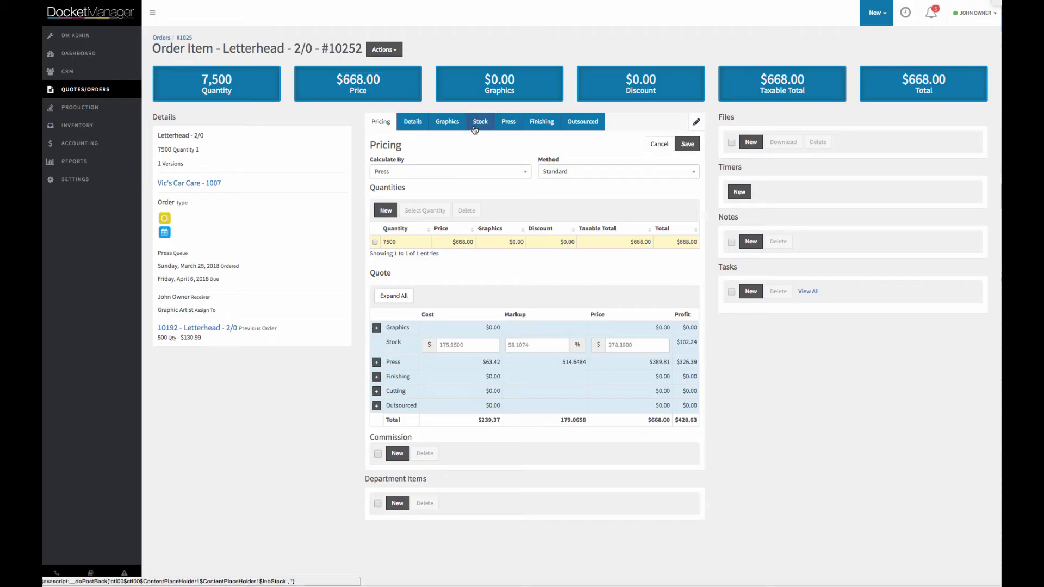
pyautogui.click(474, 121)
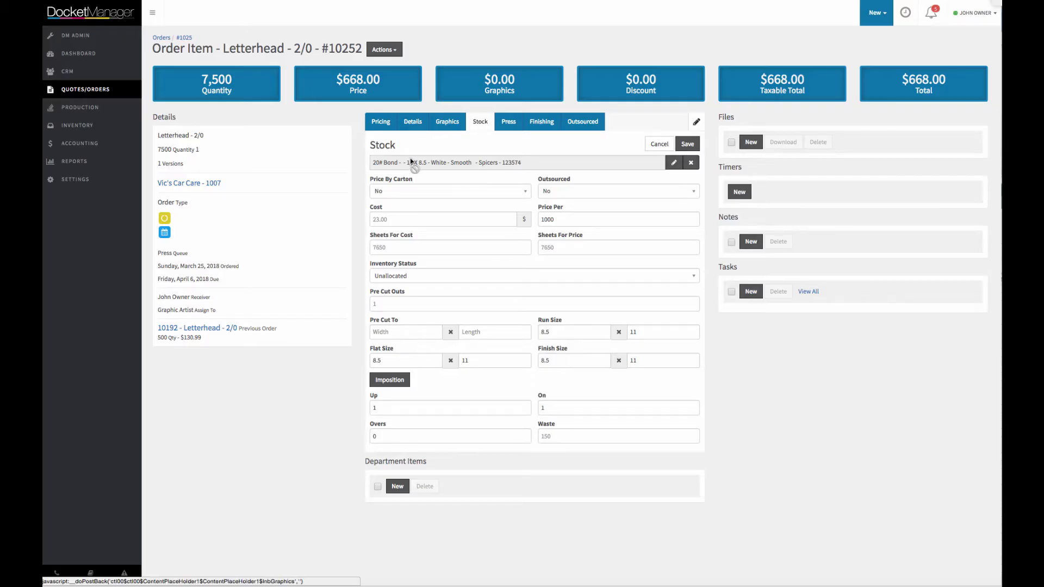
pyautogui.moveTo(402, 164)
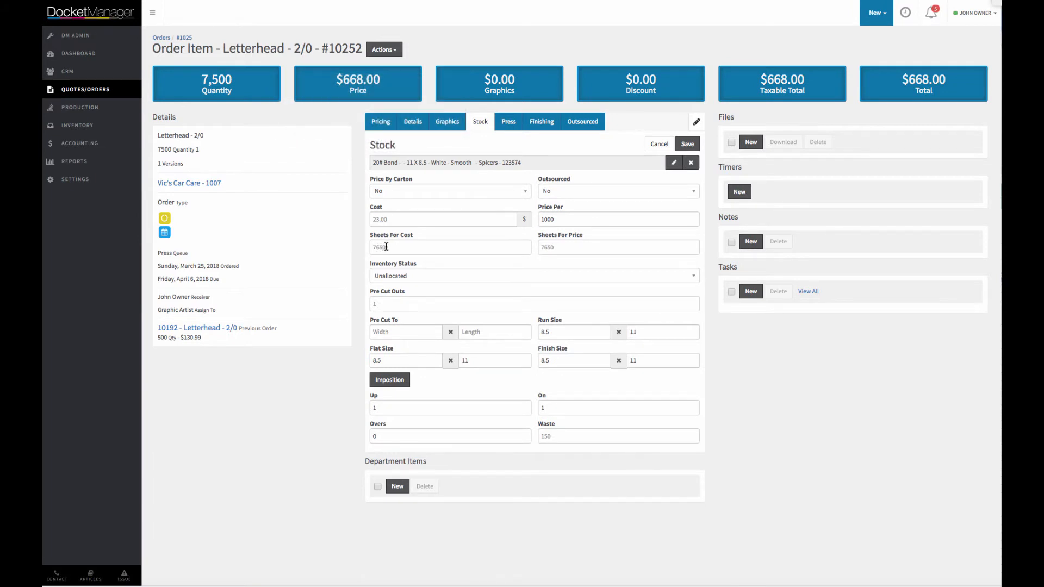
pyautogui.click(407, 279)
pyautogui.click(406, 302)
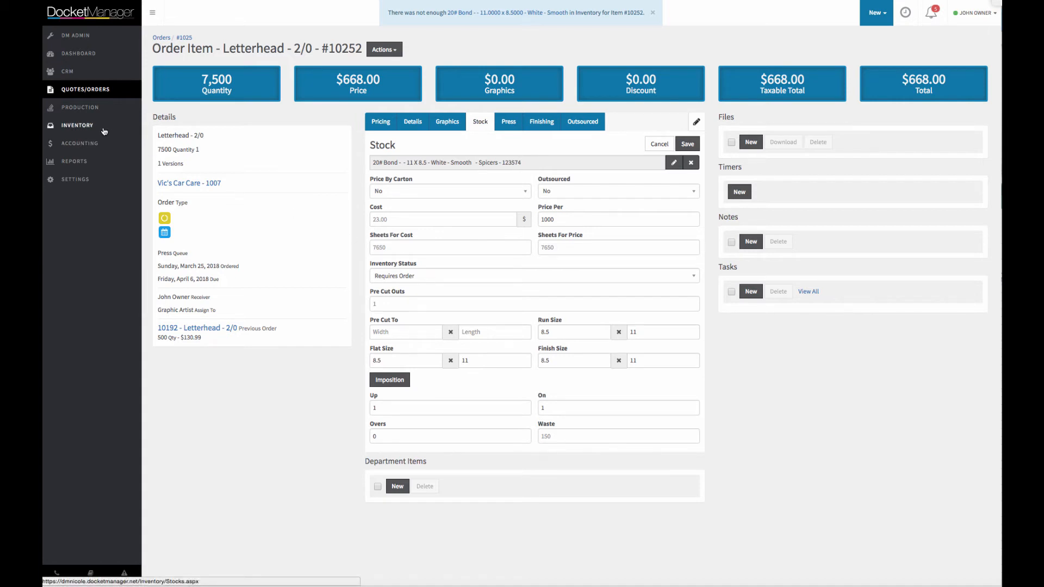
# - Create and save a new inventory purchase order with Spicers as the supplier and the status Pending
pyautogui.click(81, 128)
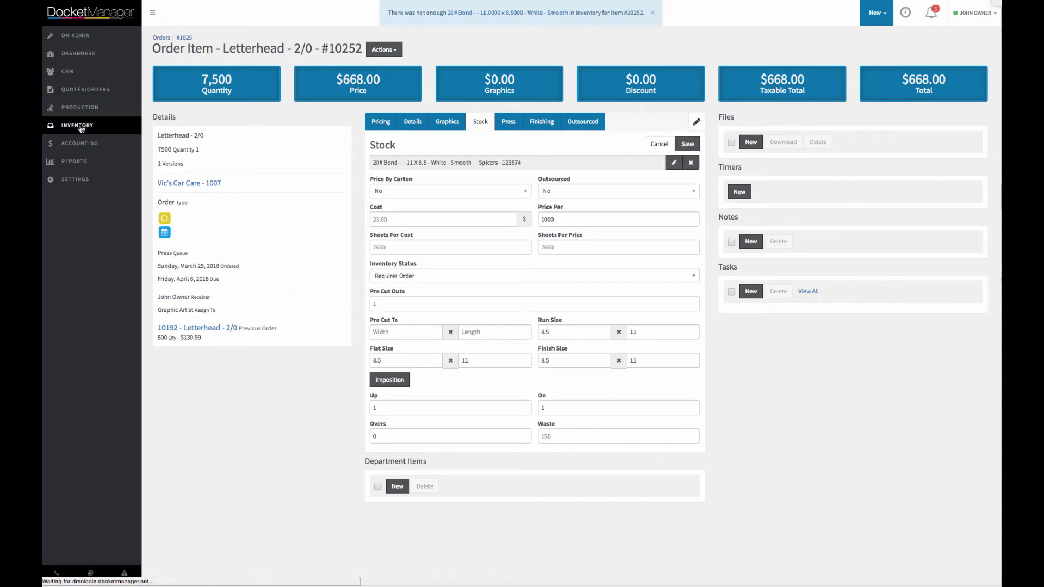
pyautogui.click(284, 72)
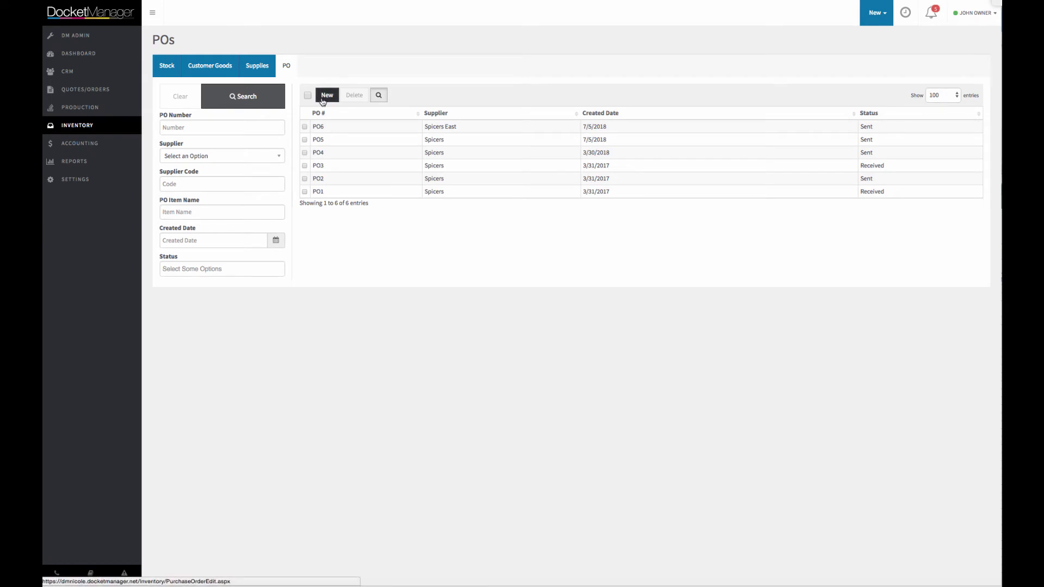
pyautogui.click(323, 102)
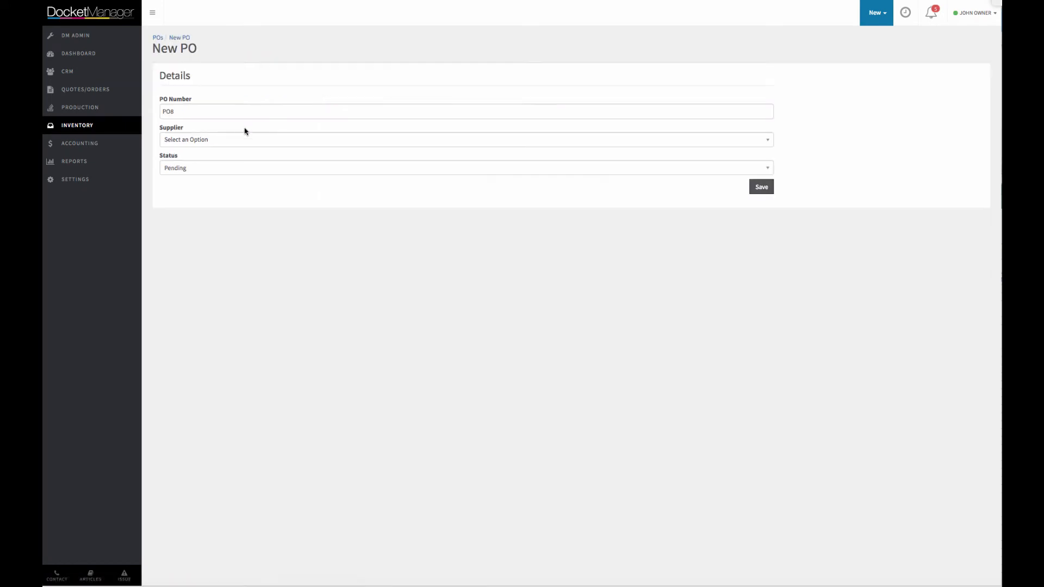
pyautogui.click(226, 140)
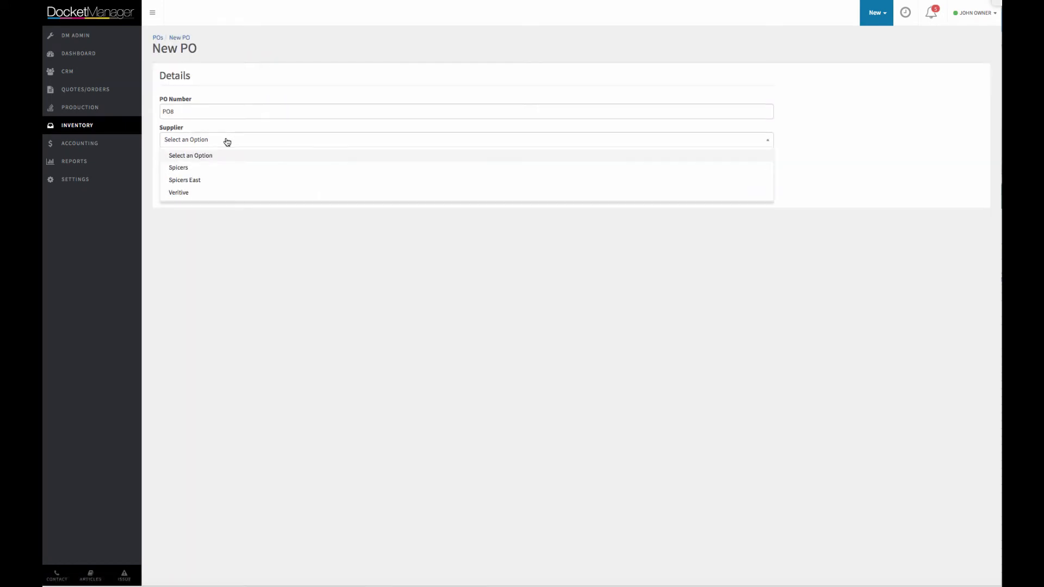
pyautogui.click(217, 168)
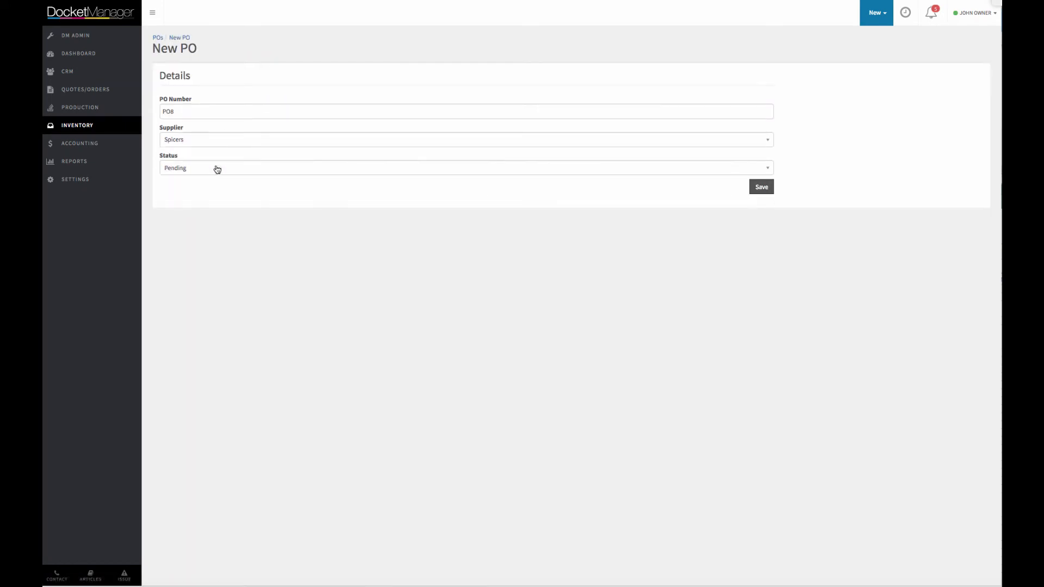
pyautogui.click(766, 189)
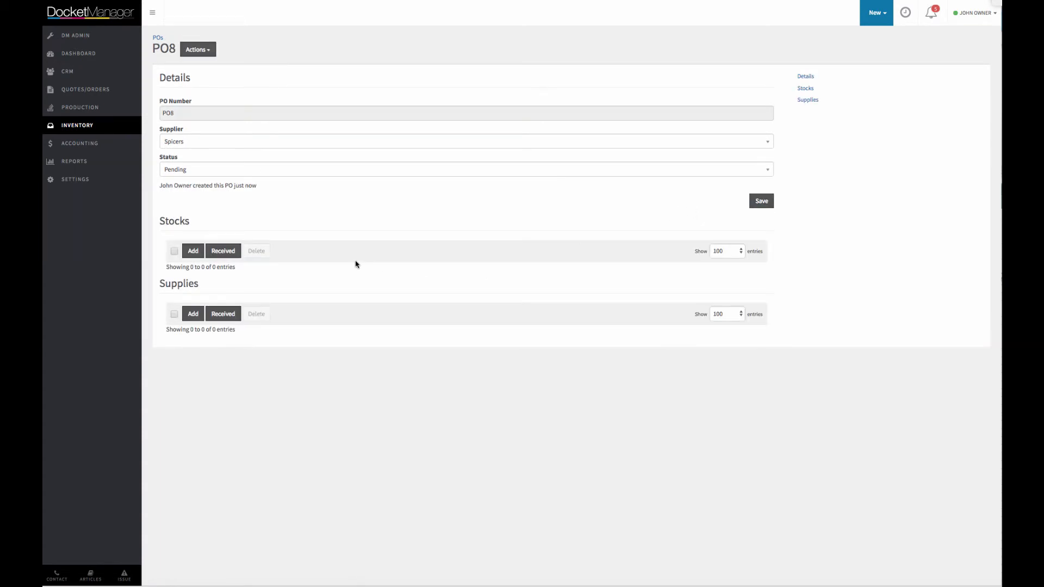
# - Add all stocks that require reorder, 14pt C2S - 18 x 12 and 20# Bond - 11 x 8.5, to the purchase order
pyautogui.click(193, 252)
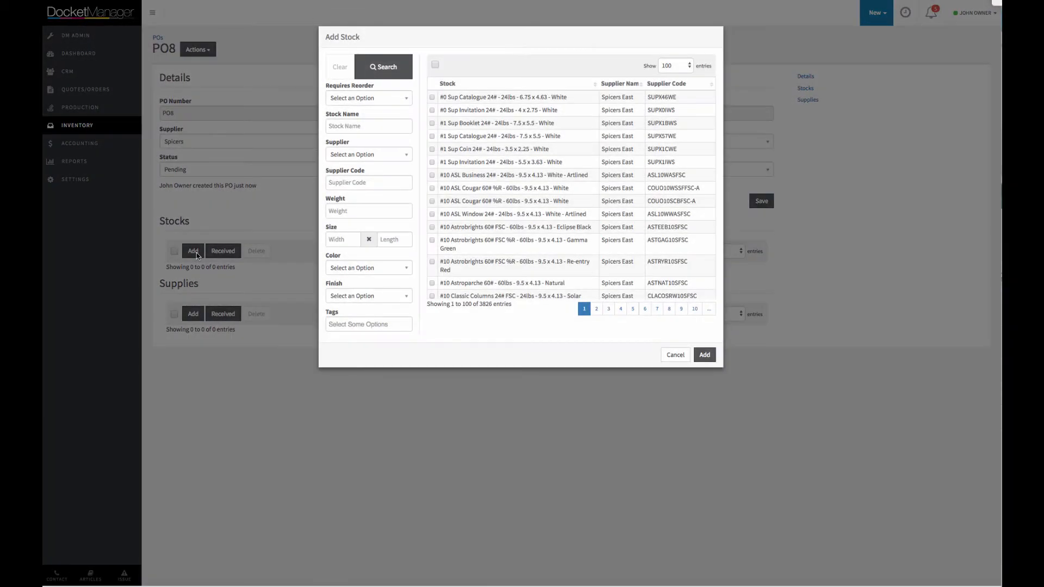
pyautogui.click(354, 100)
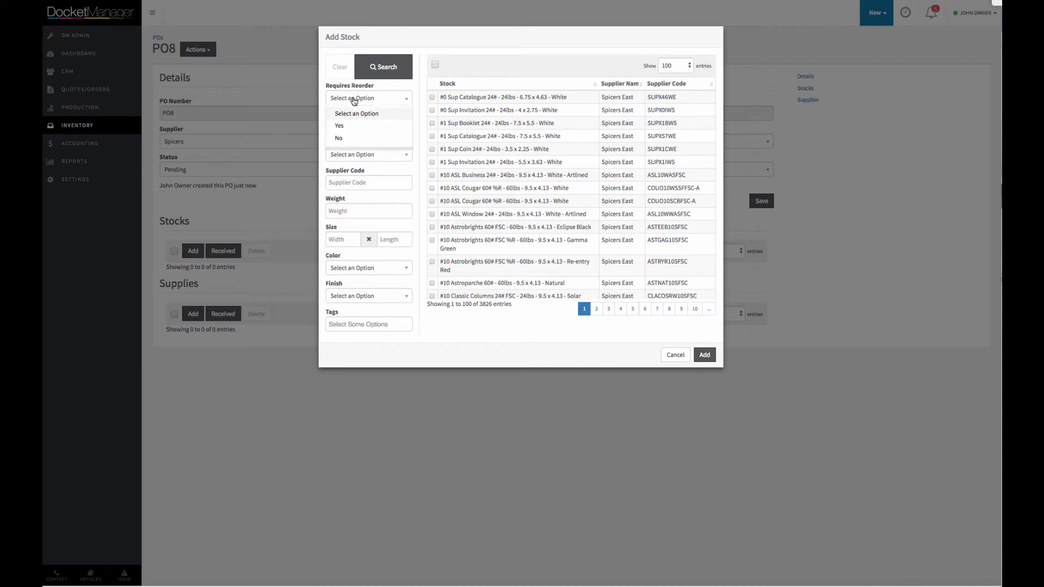
pyautogui.click(354, 126)
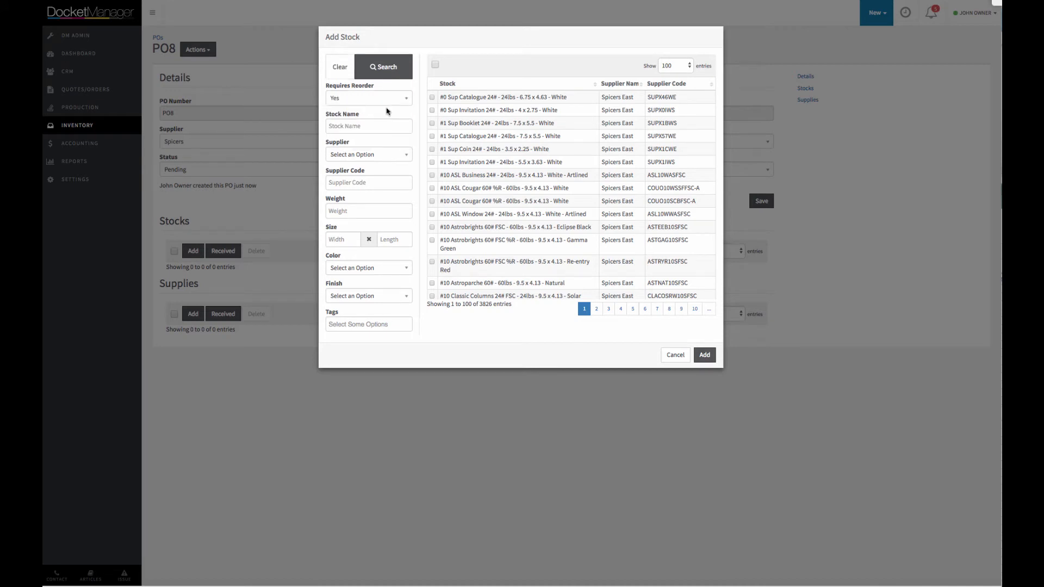
pyautogui.click(389, 76)
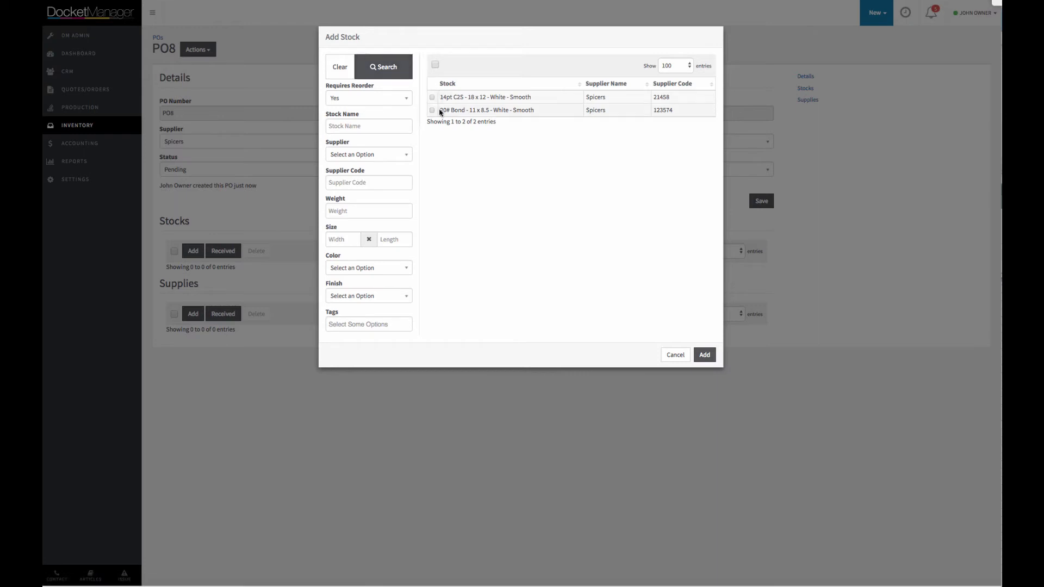
pyautogui.click(435, 64)
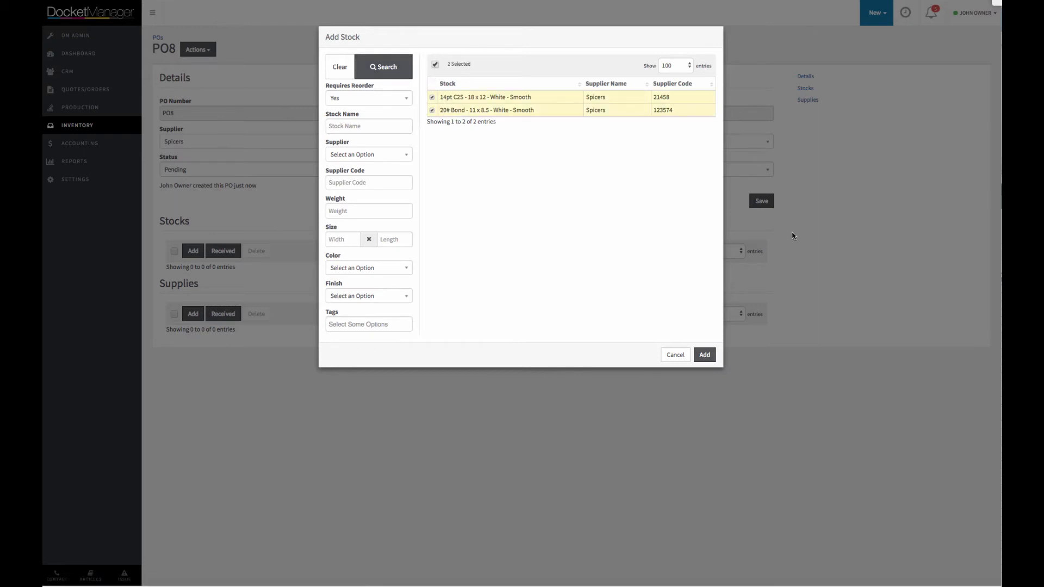
pyautogui.click(704, 355)
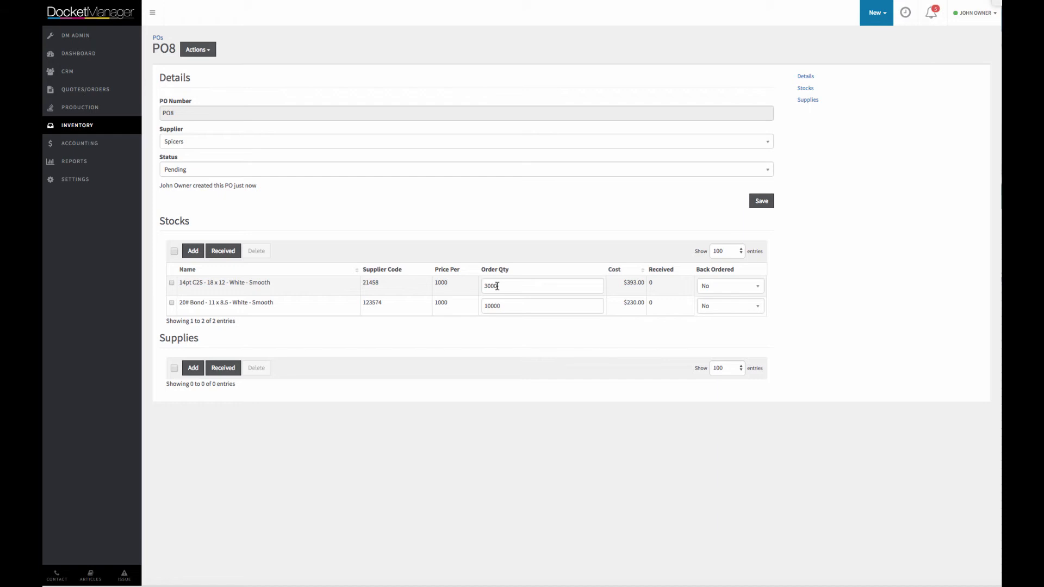
pyautogui.moveTo(497, 286); pyautogui.dragTo(483, 286)
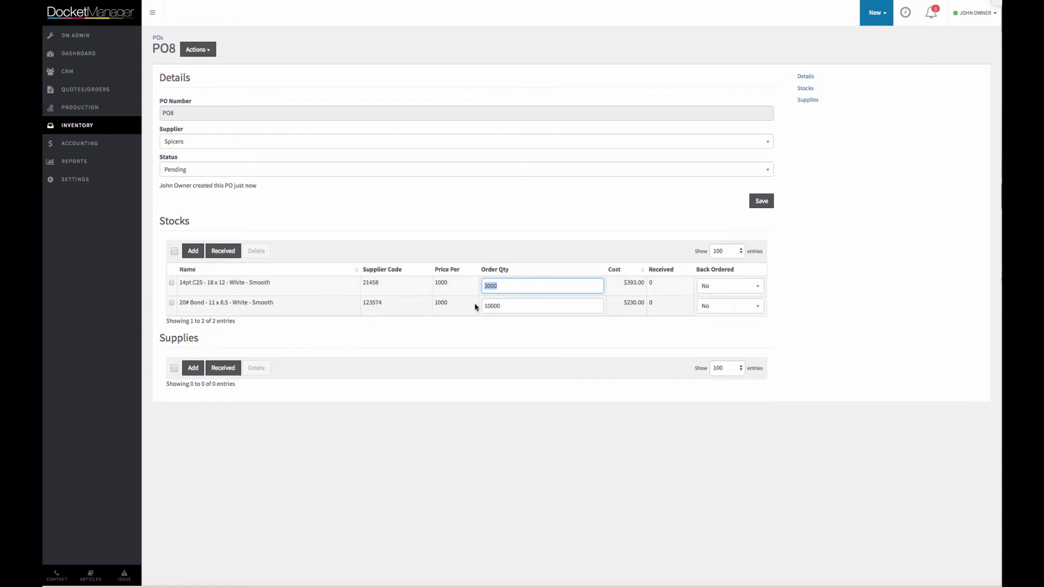
pyautogui.click(477, 306)
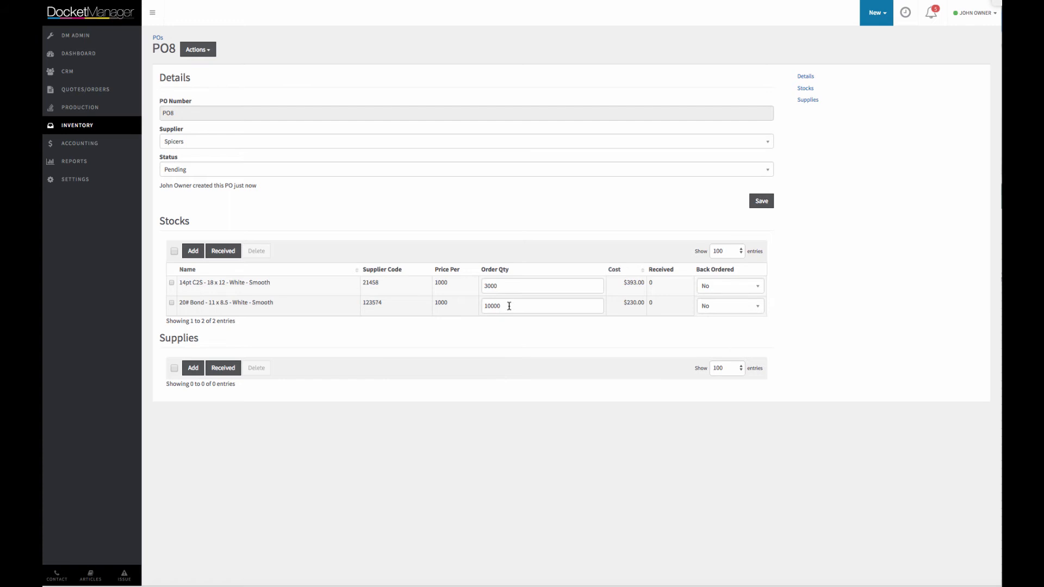
pyautogui.moveTo(509, 306); pyautogui.dragTo(476, 306)
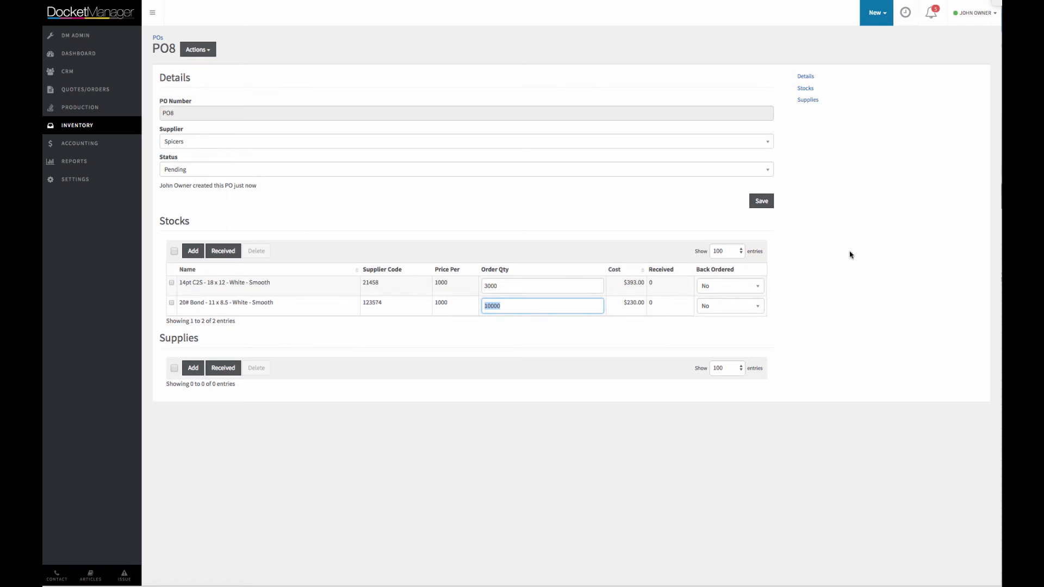
# - Set the purchase order's status to Sent and save it
pyautogui.click(191, 169)
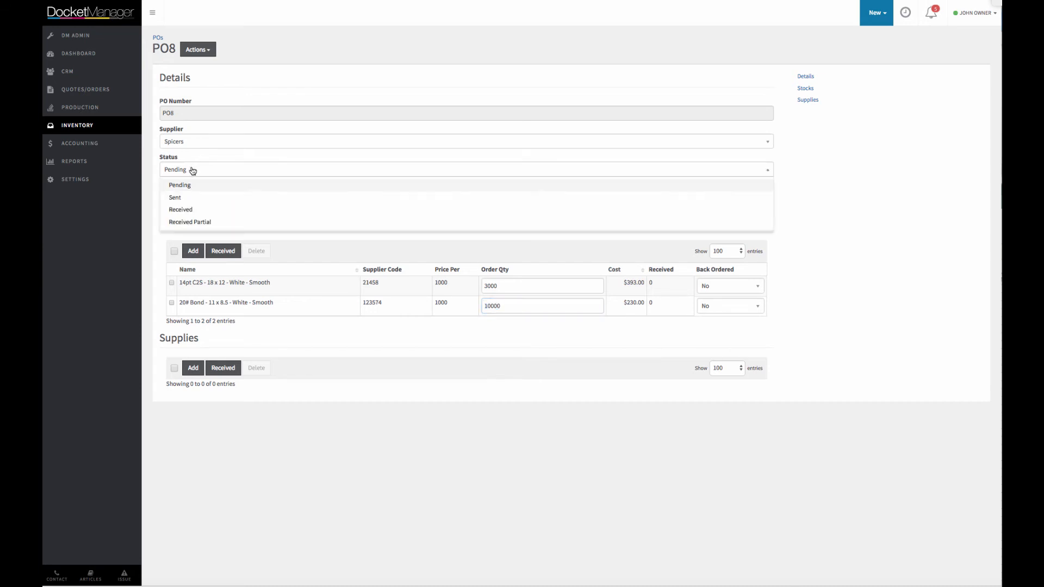
pyautogui.click(190, 201)
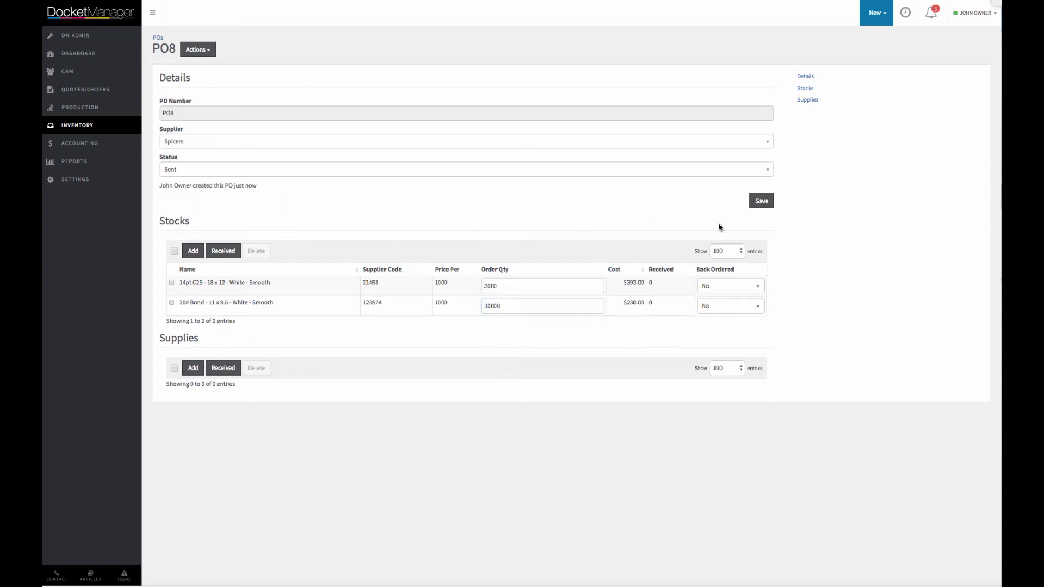
pyautogui.click(762, 205)
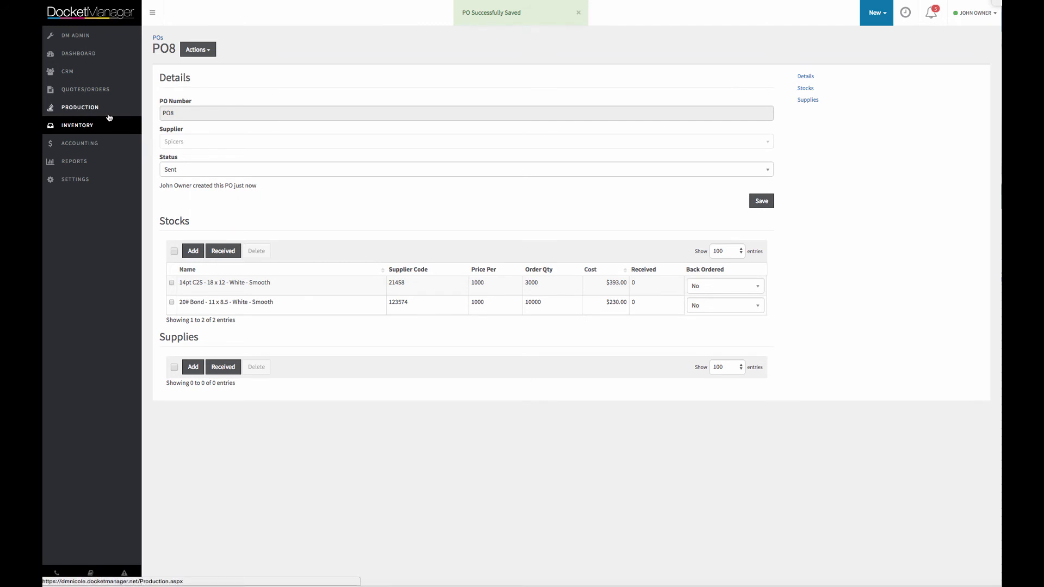
# - Reopen the newly sent Spicers purchase order from inventory and record 3000 of 14pt C2S and 10000 of 20# Bond as received
pyautogui.click(93, 131)
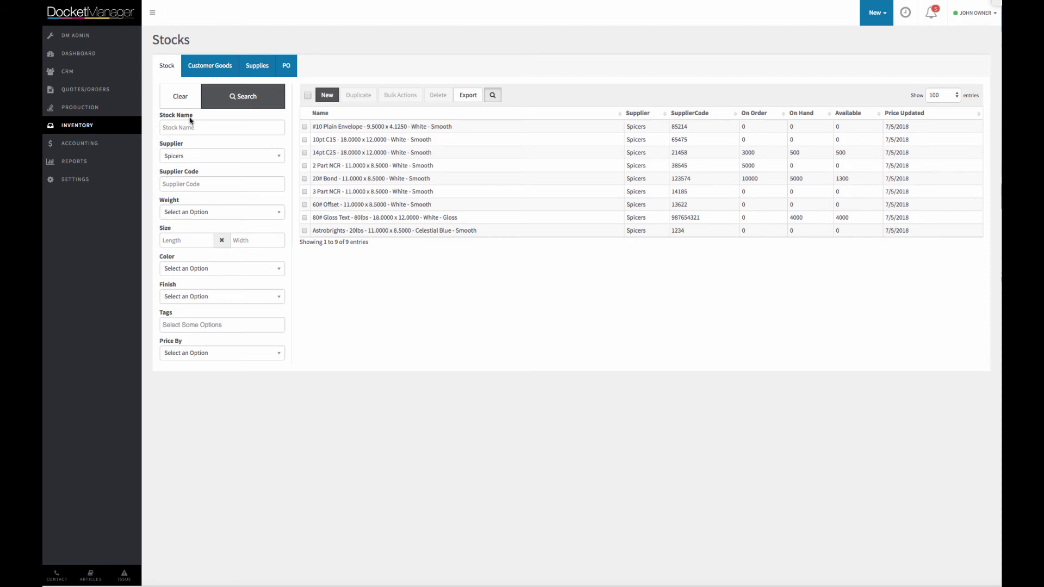
pyautogui.click(285, 78)
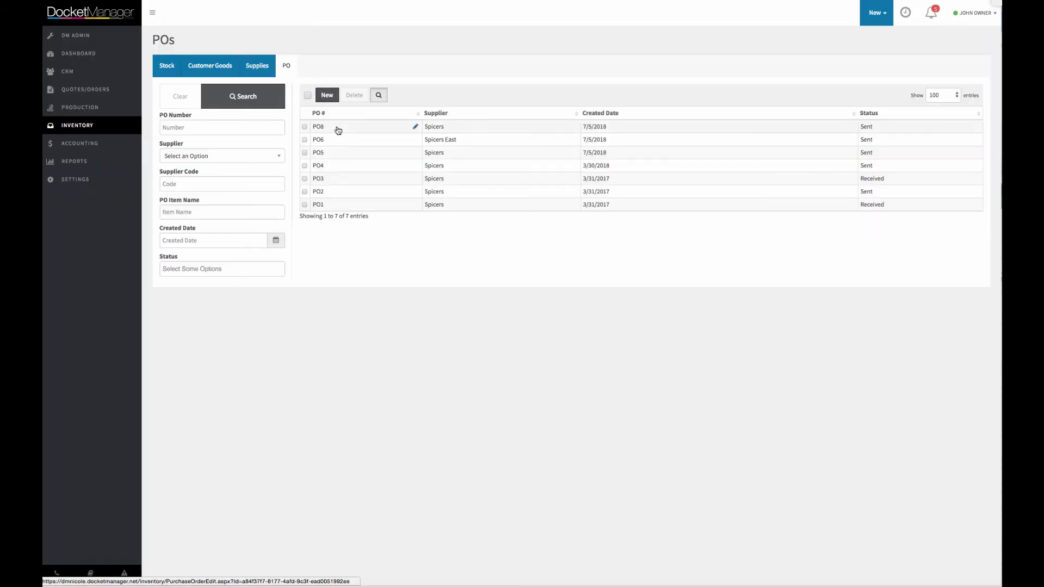
pyautogui.click(338, 130)
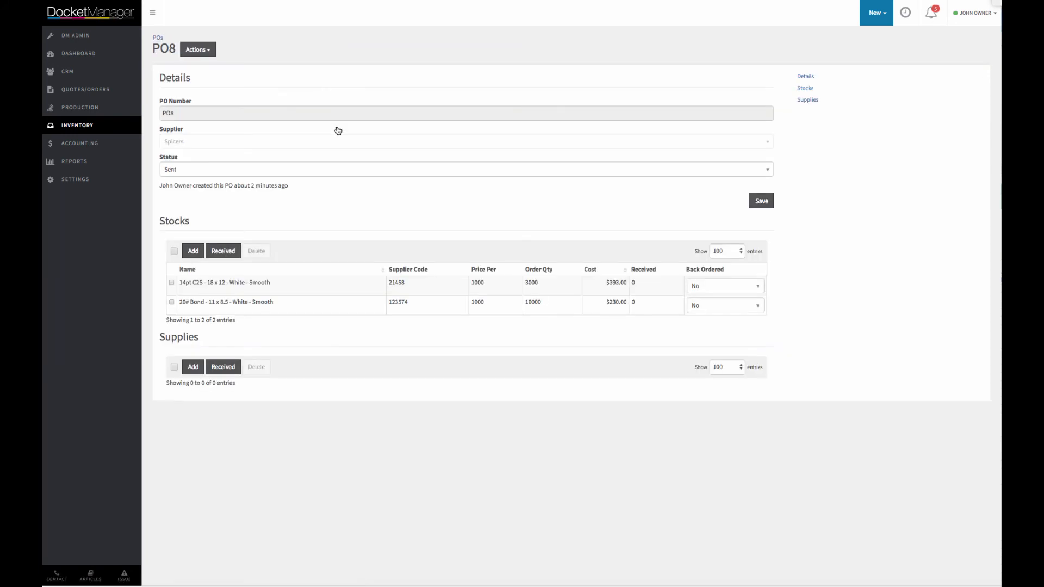
pyautogui.click(174, 251)
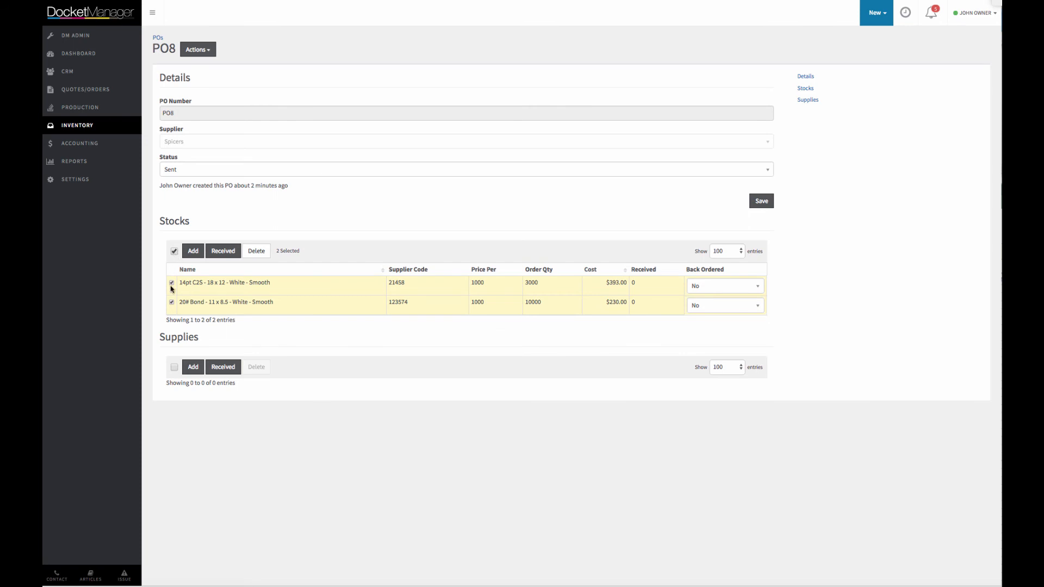
pyautogui.click(226, 253)
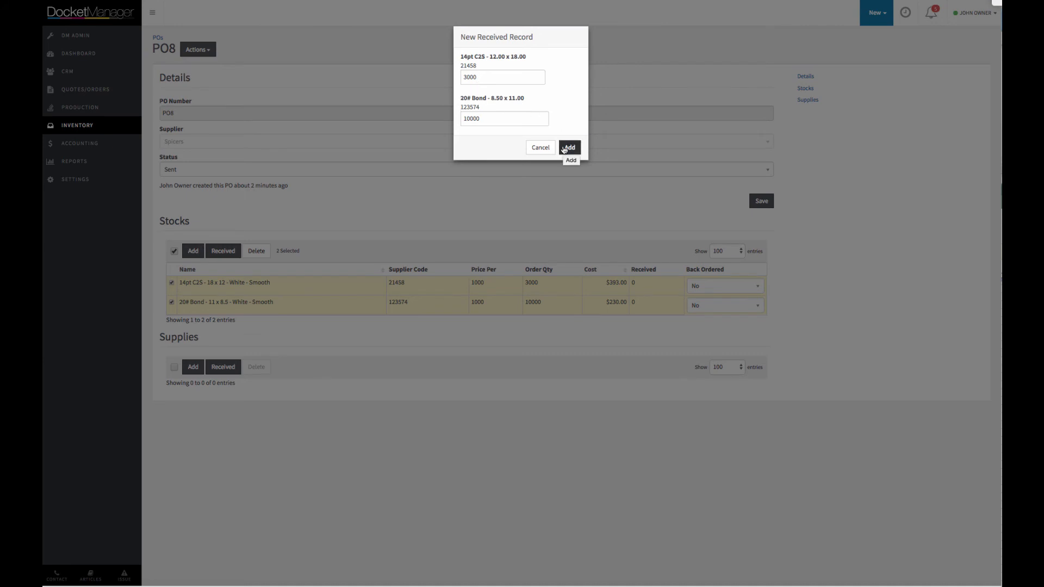
pyautogui.click(480, 122)
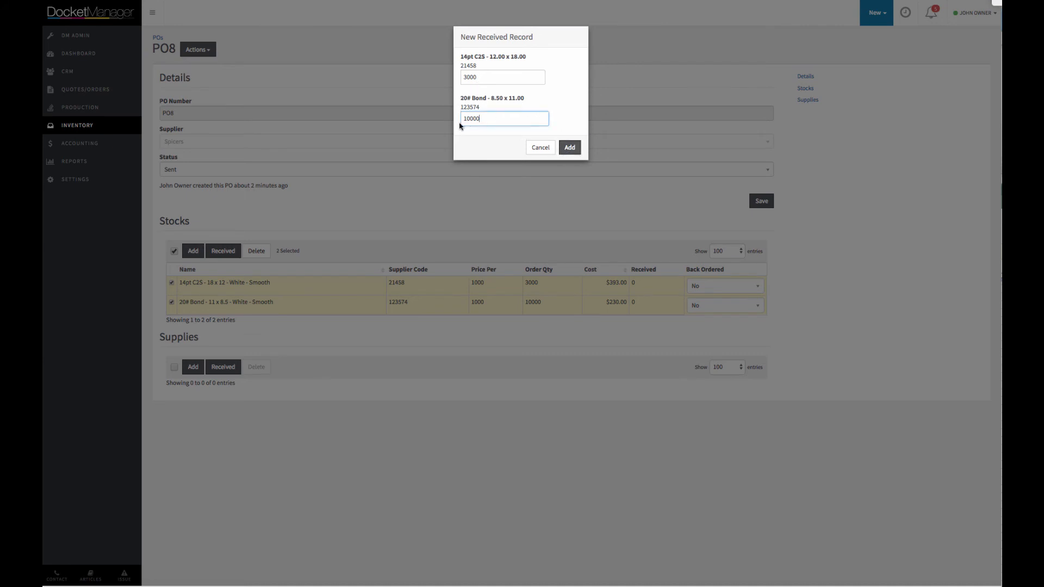
pyautogui.doubleClick(460, 120)
pyautogui.write('5')
pyautogui.write('000')
pyautogui.moveTo(509, 118); pyautogui.dragTo(396, 119)
pyautogui.write('1000')
pyautogui.click(569, 148)
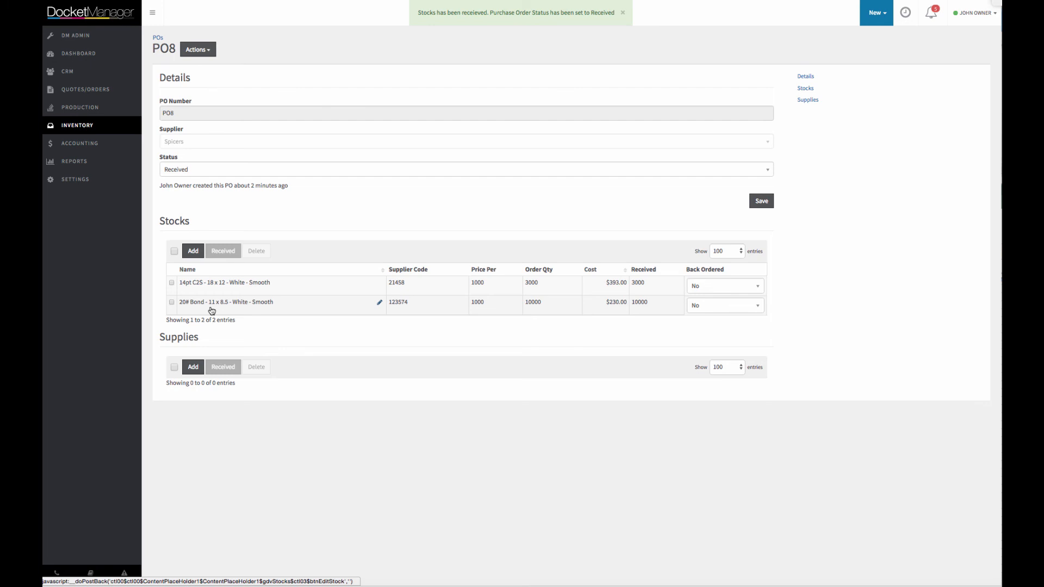
# - Check the stock levels in inventory and open the 14pt C2S stock's details
pyautogui.click(74, 133)
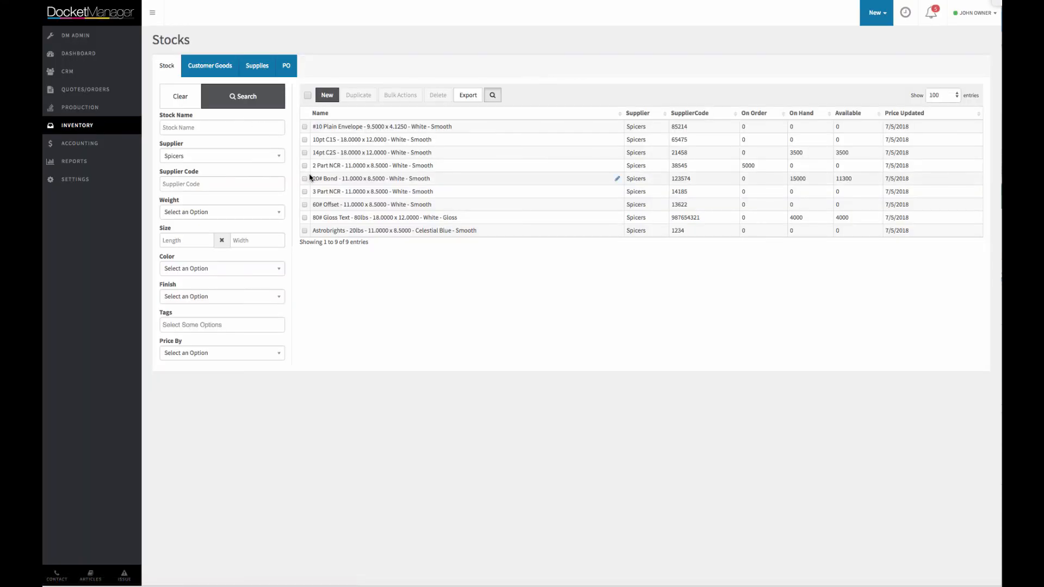
pyautogui.click(320, 154)
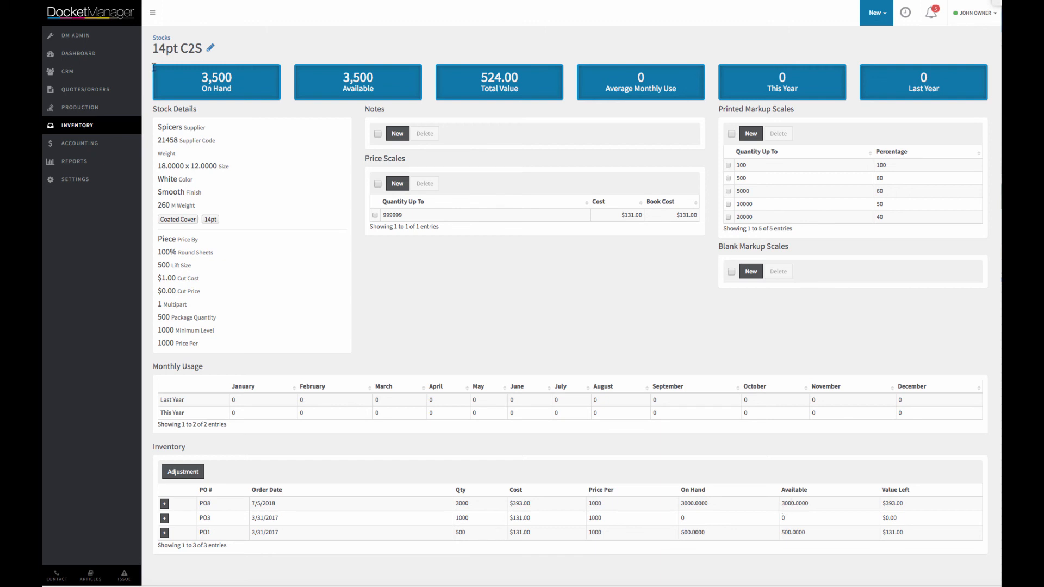
# - Set the 14pt C2S inventory status to Allocated for the 5,000-quantity Greeting Cards A7 - Black/Black item in the Digital queue
pyautogui.click(92, 113)
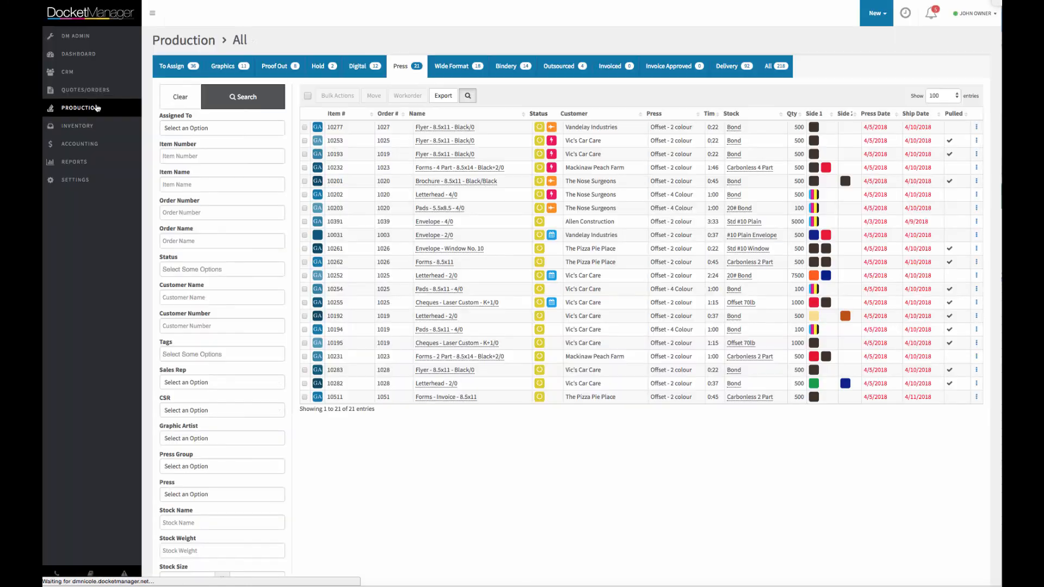
pyautogui.click(356, 66)
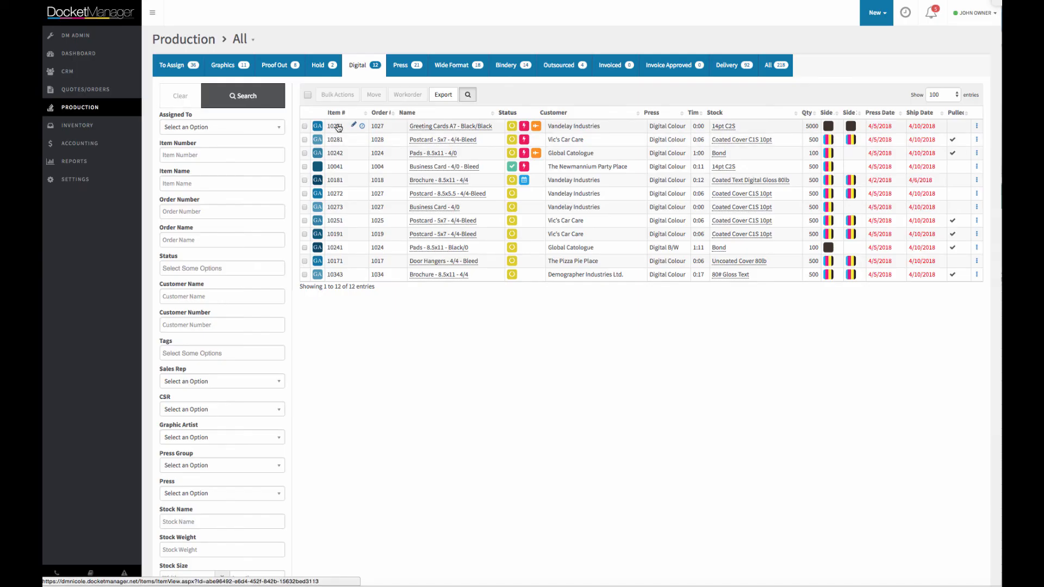
pyautogui.click(338, 127)
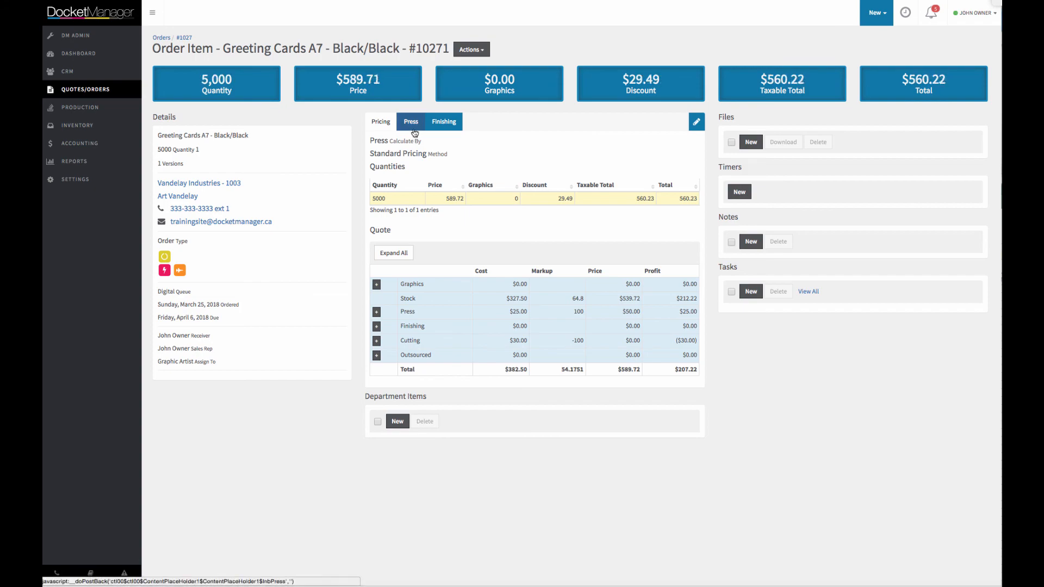
pyautogui.click(412, 126)
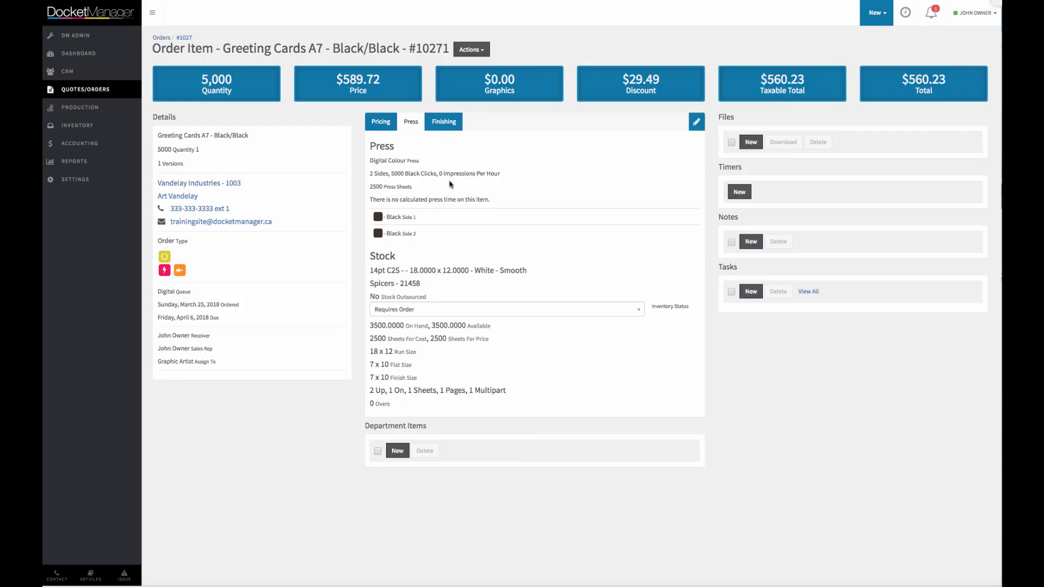
pyautogui.click(403, 310)
pyautogui.click(402, 337)
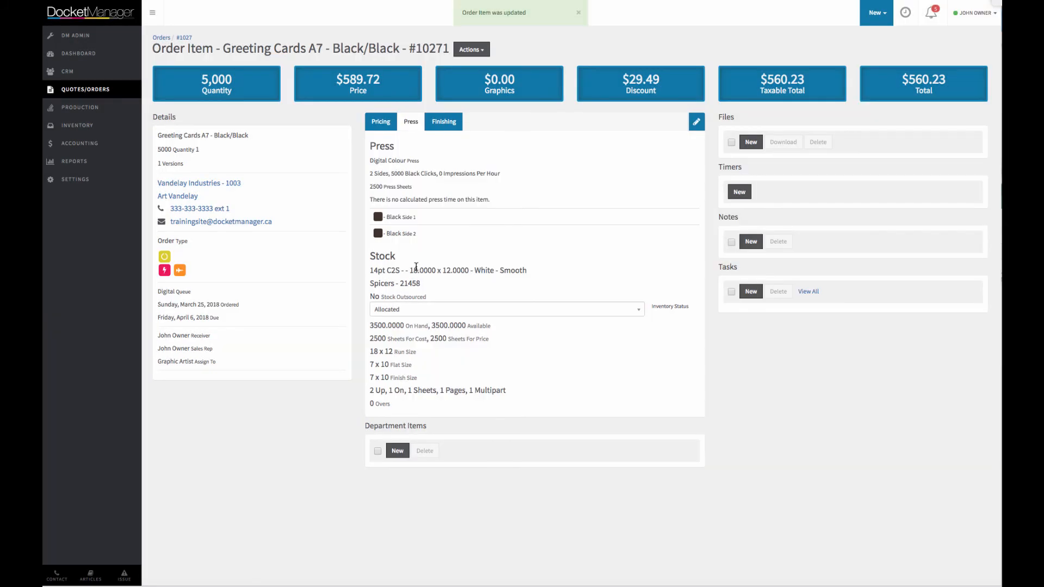
# - Set the 20# Bond inventory status to Pulled for the 7,500-quantity Letterhead - 2/0 item in the Press queue
pyautogui.click(94, 106)
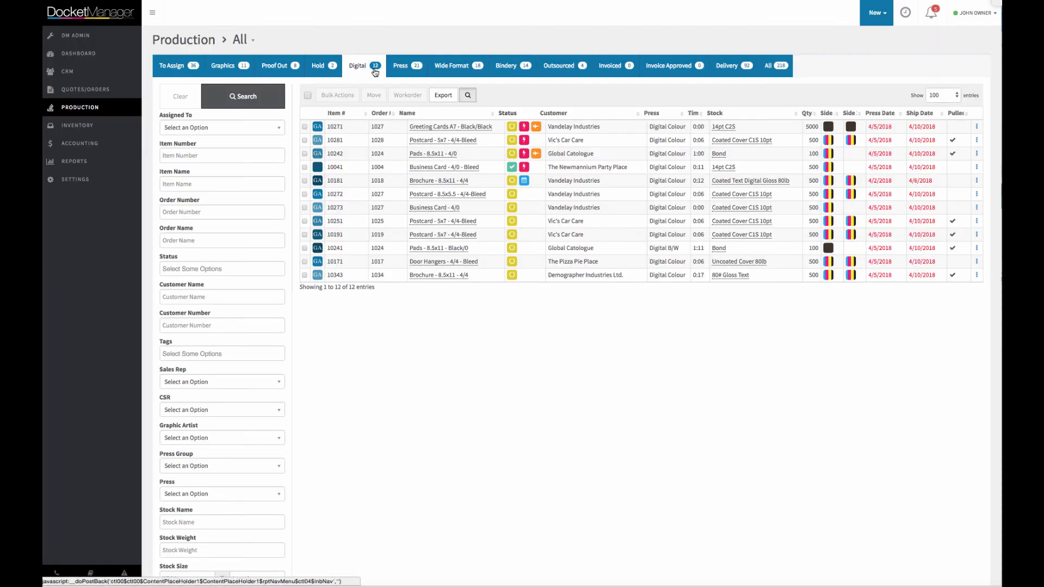
pyautogui.click(400, 66)
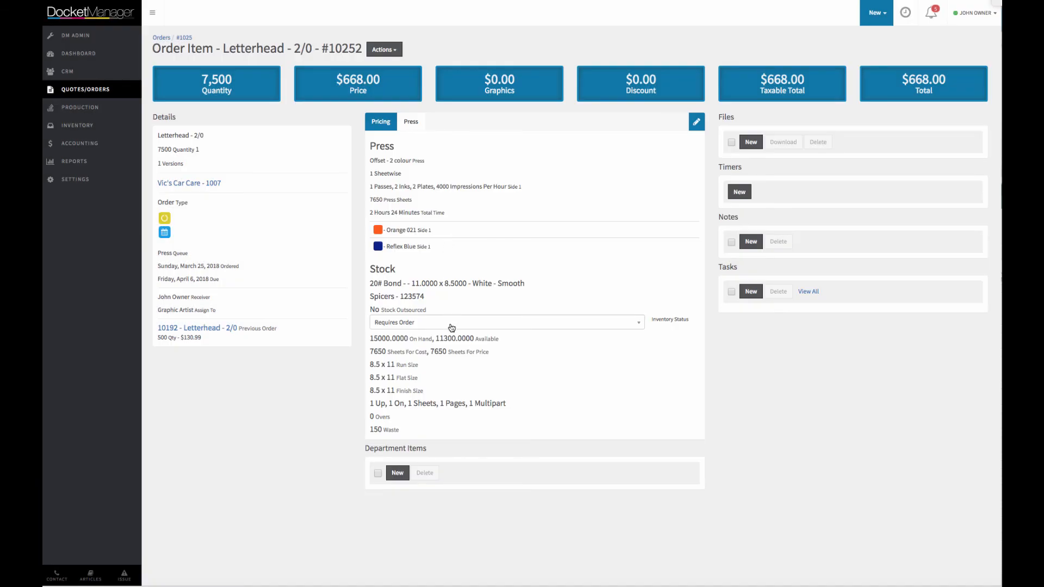
pyautogui.click(451, 327)
pyautogui.click(433, 338)
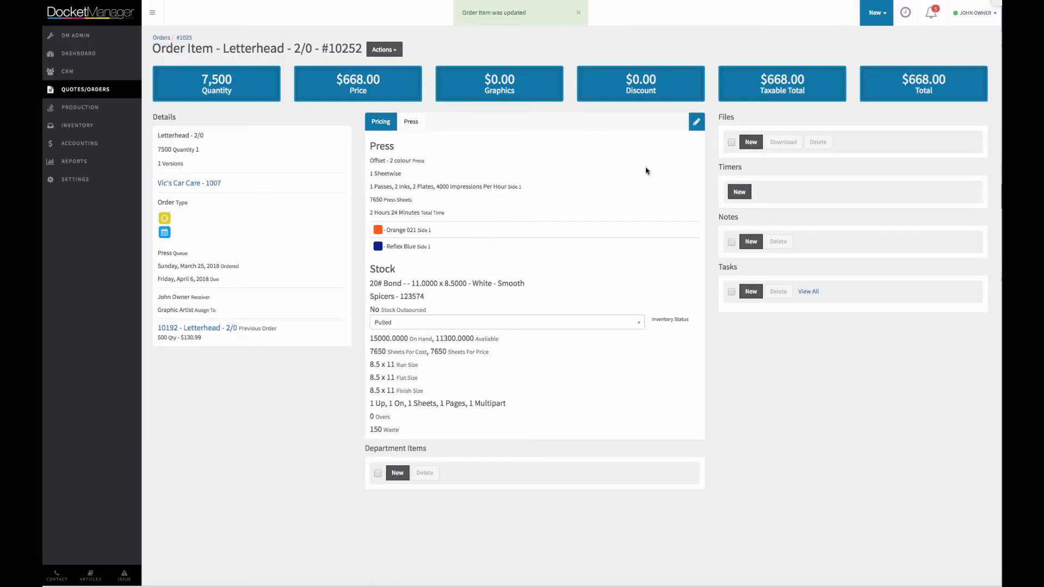
# - Open the 20# Bond stock's inventory details and expand the newest purchase order entry to examine its usage
pyautogui.click(69, 136)
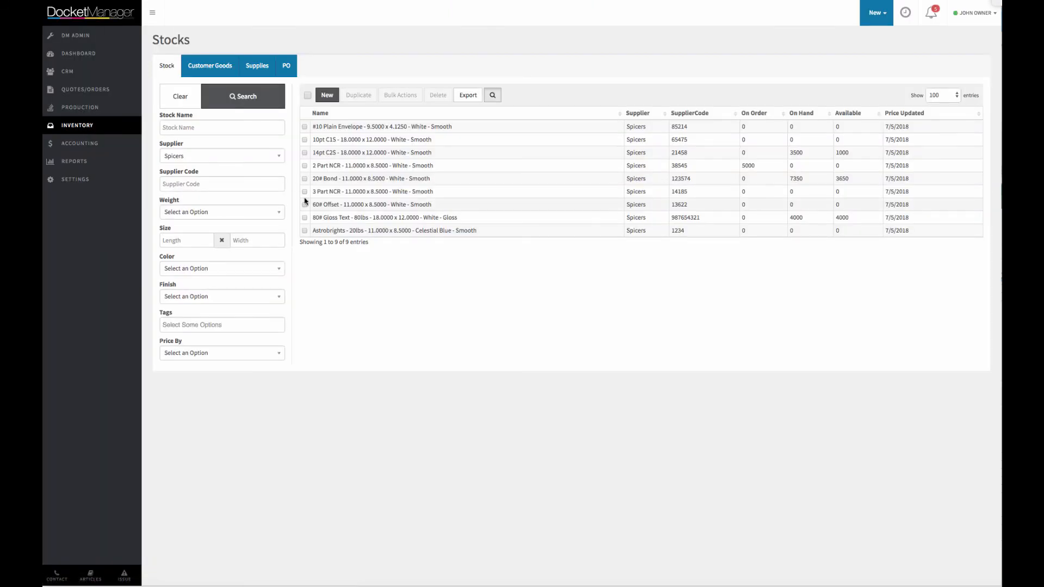
pyautogui.click(351, 180)
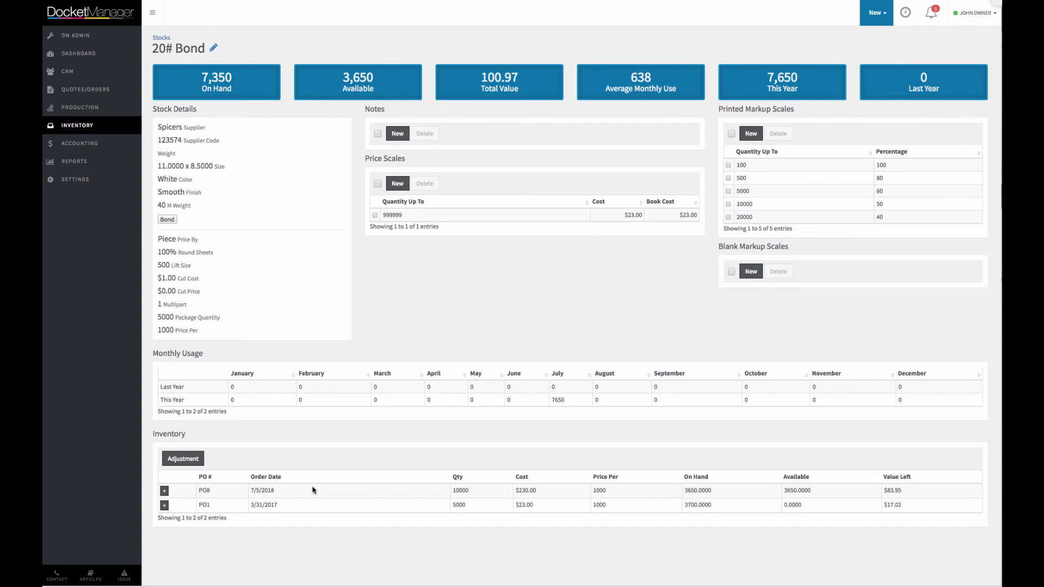
pyautogui.click(165, 491)
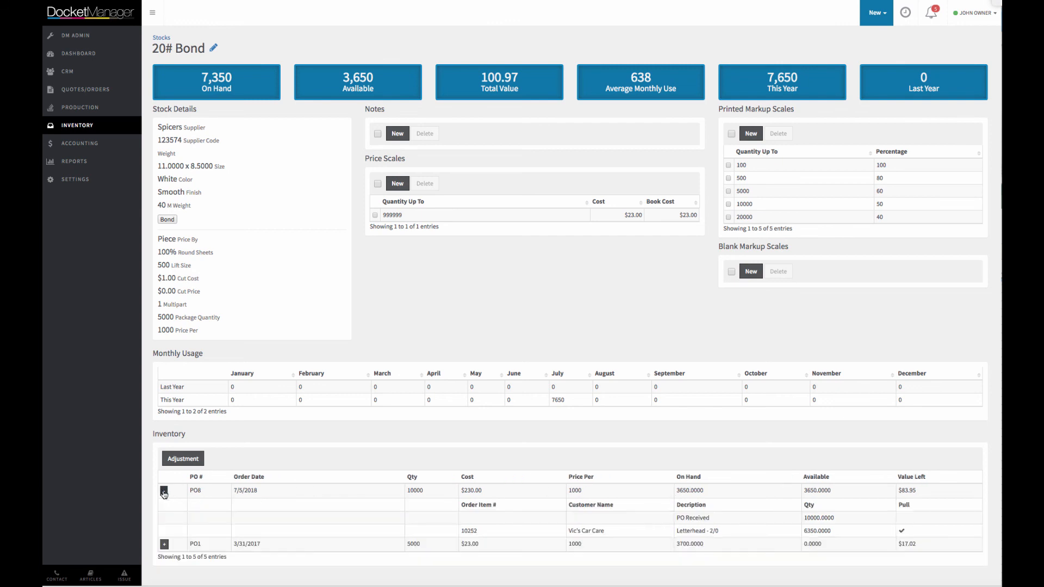